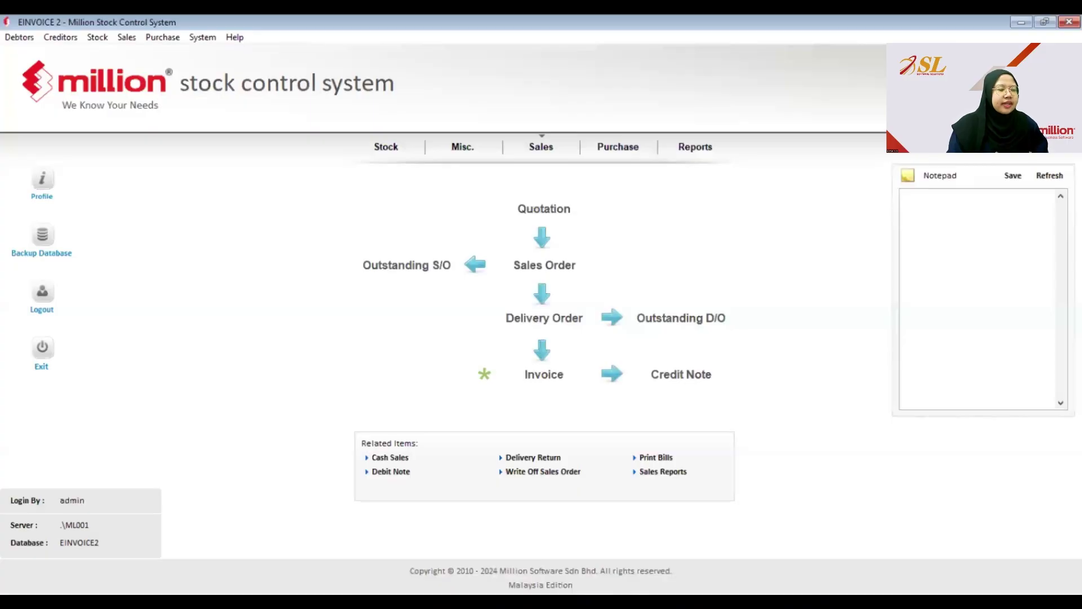
Open Debtor Maintenance and start editing SL SOFTWARE SOLUTIONS SDN BHD
{"action": "left_click", "coordinate": [17, 37]}
{"action": "left_click", "coordinate": [23, 49]}
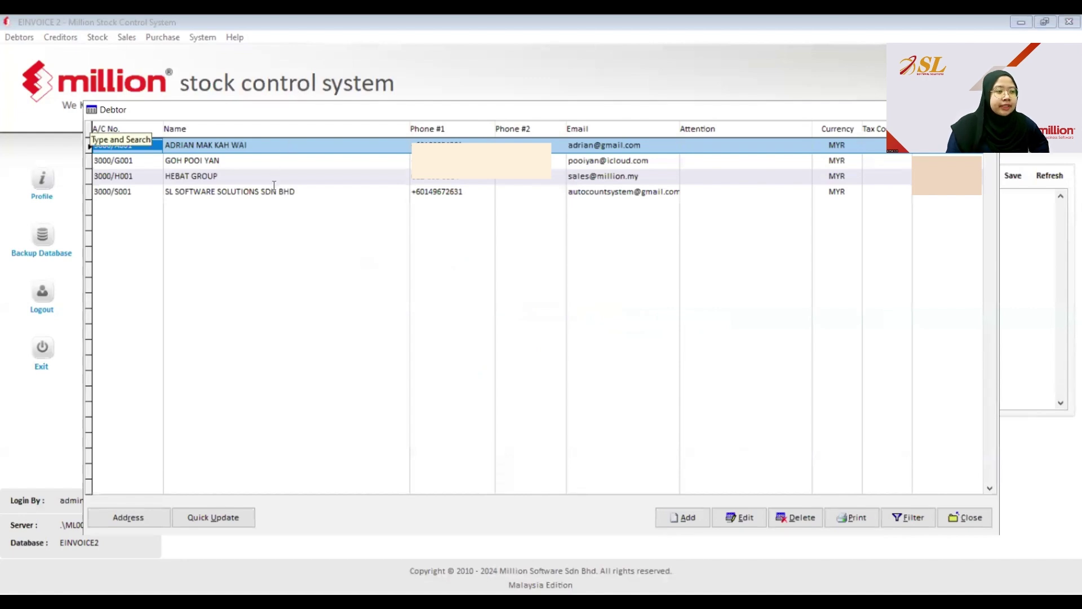
{"action": "left_click", "coordinate": [292, 196]}
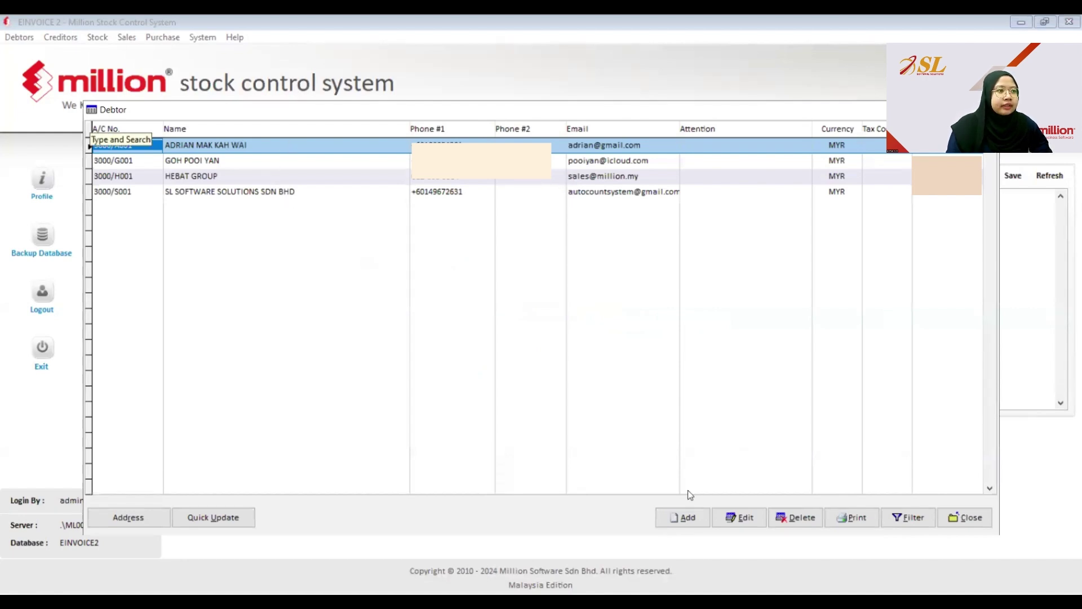
{"action": "left_click", "coordinate": [739, 517]}
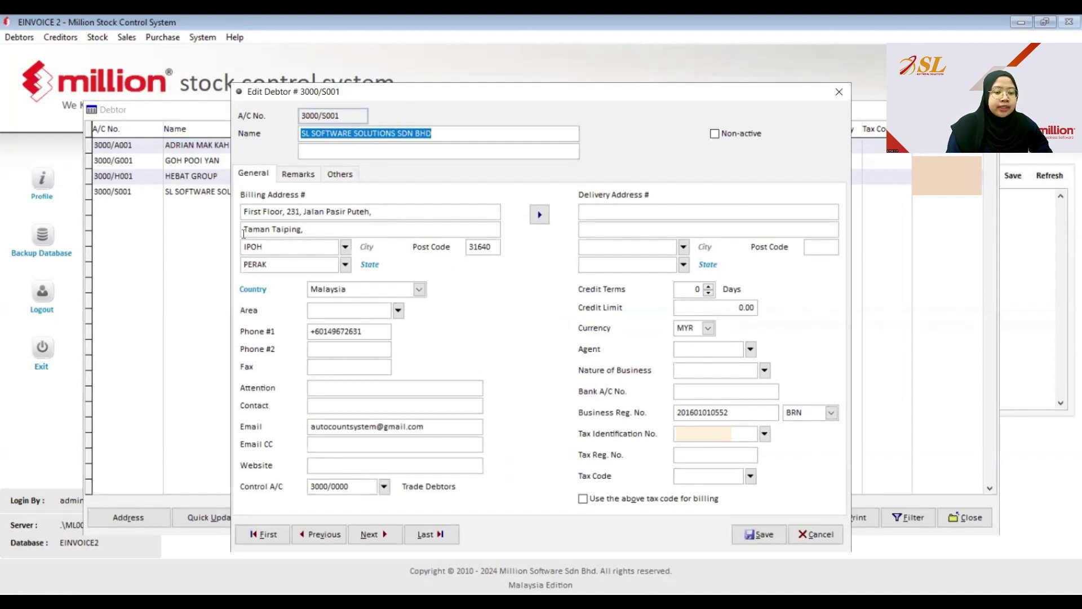
Set billing state Perak, keep country Malaysia and ID type BRN, then save and close
{"action": "left_click", "coordinate": [345, 247]}
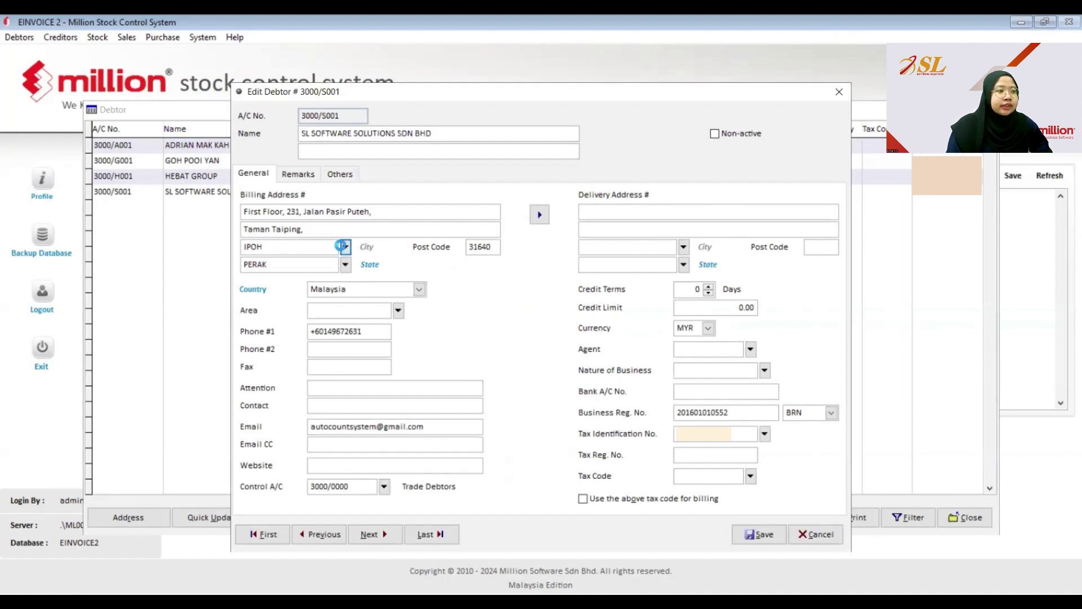
{"action": "left_click", "coordinate": [345, 264]}
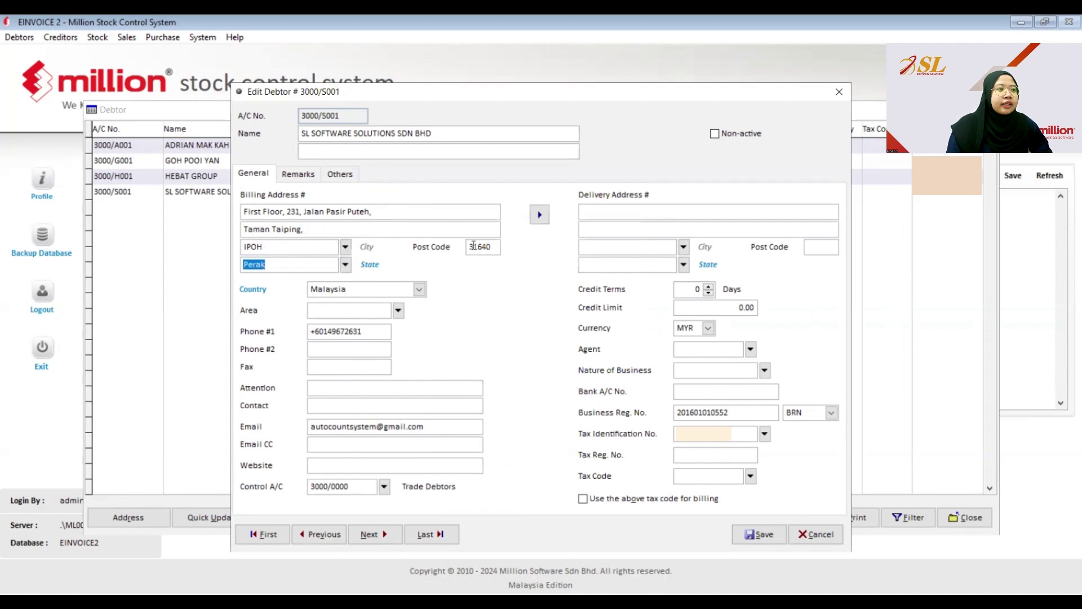
{"action": "left_click", "coordinate": [418, 289]}
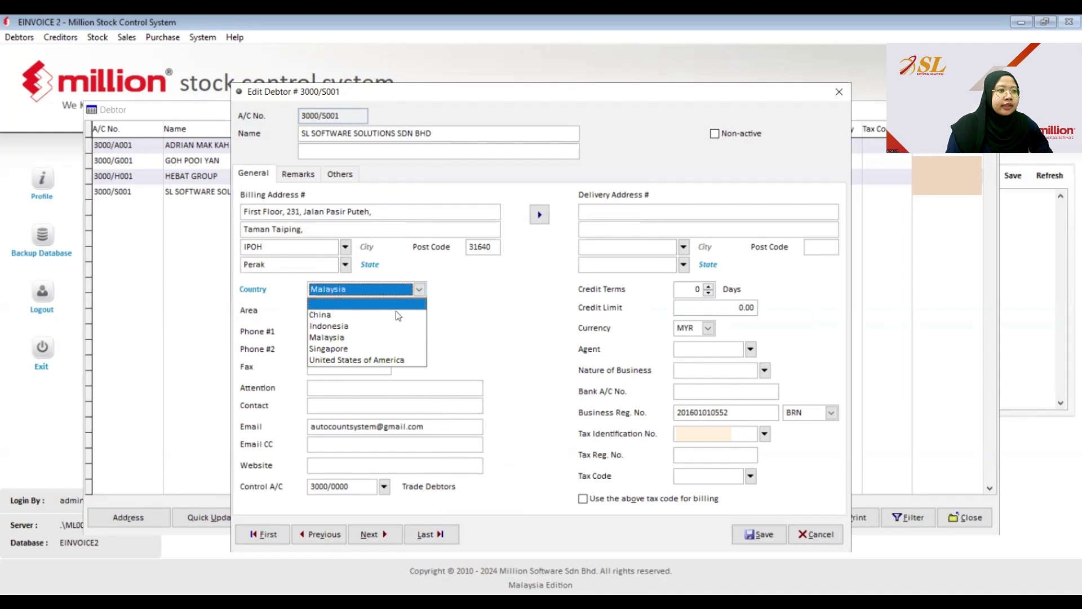
{"action": "left_click", "coordinate": [364, 337]}
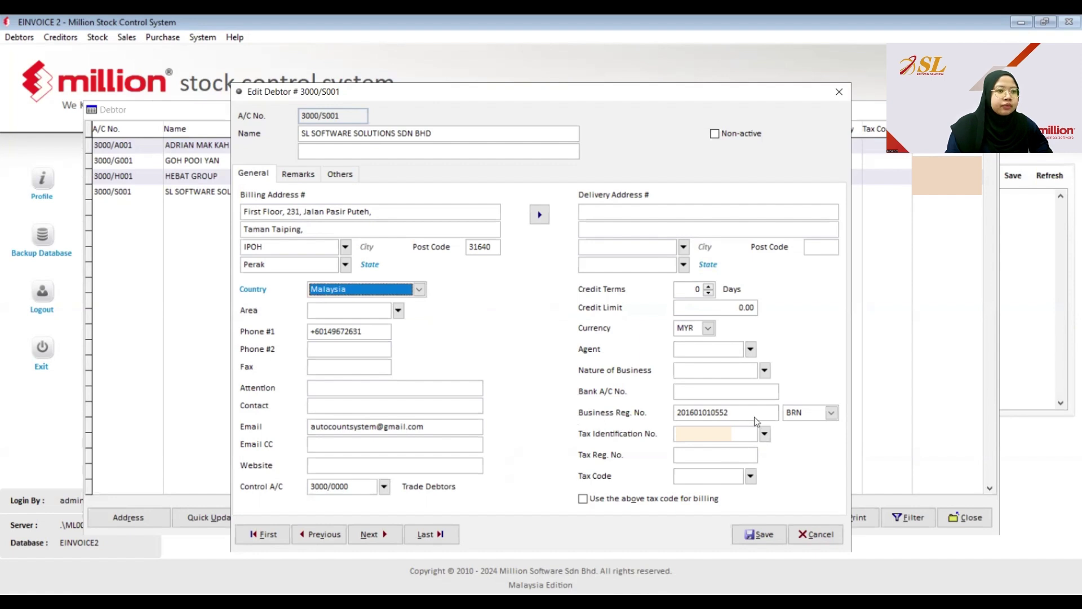
{"action": "left_click", "coordinate": [829, 413]}
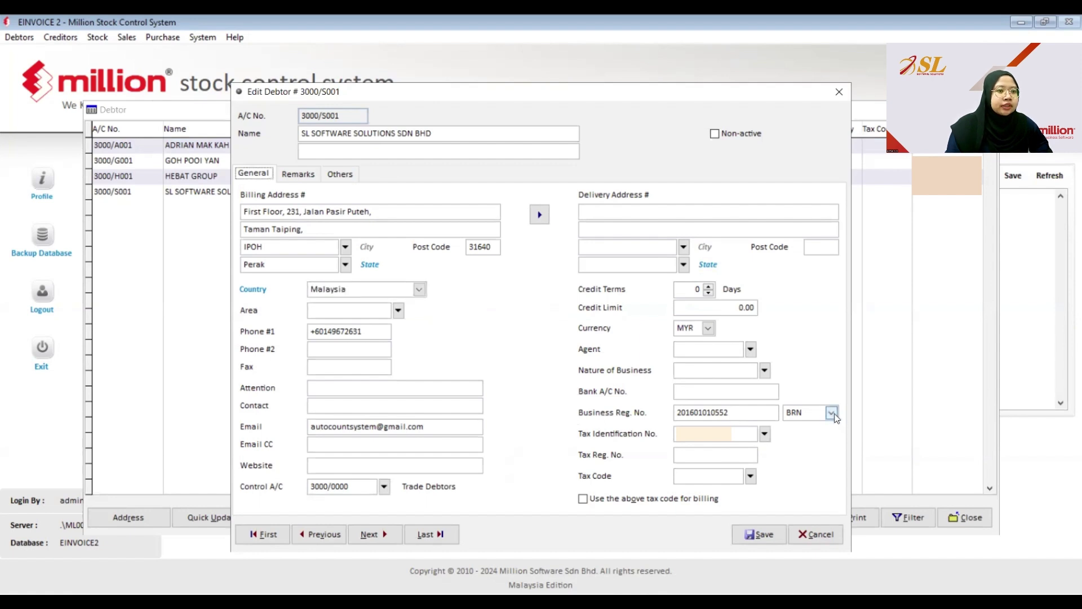
{"action": "left_click", "coordinate": [808, 438]}
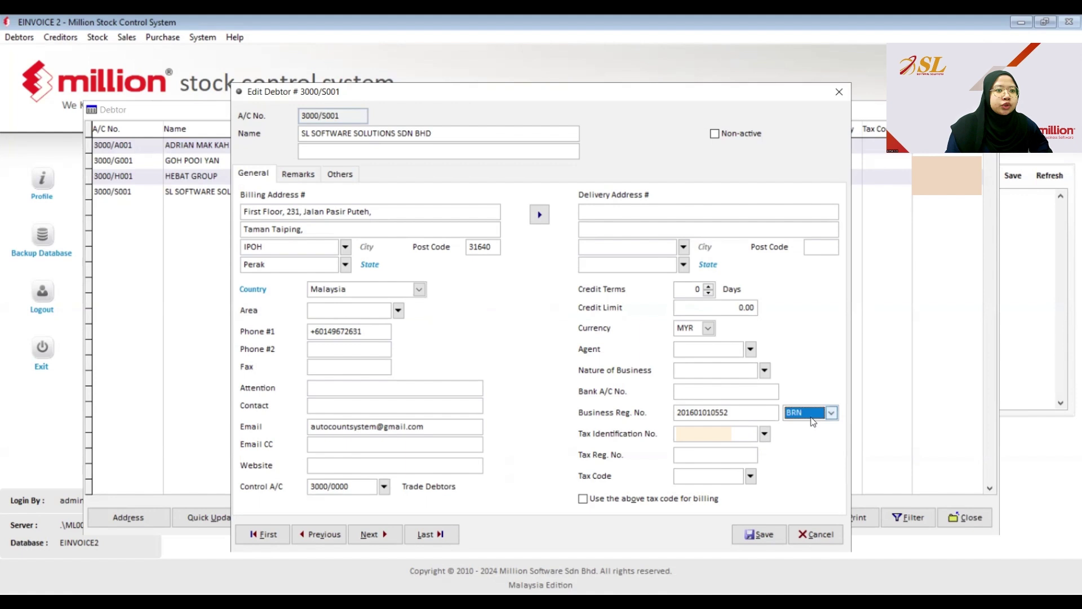
{"action": "left_click", "coordinate": [750, 435]}
{"action": "key", "text": "Tab"}
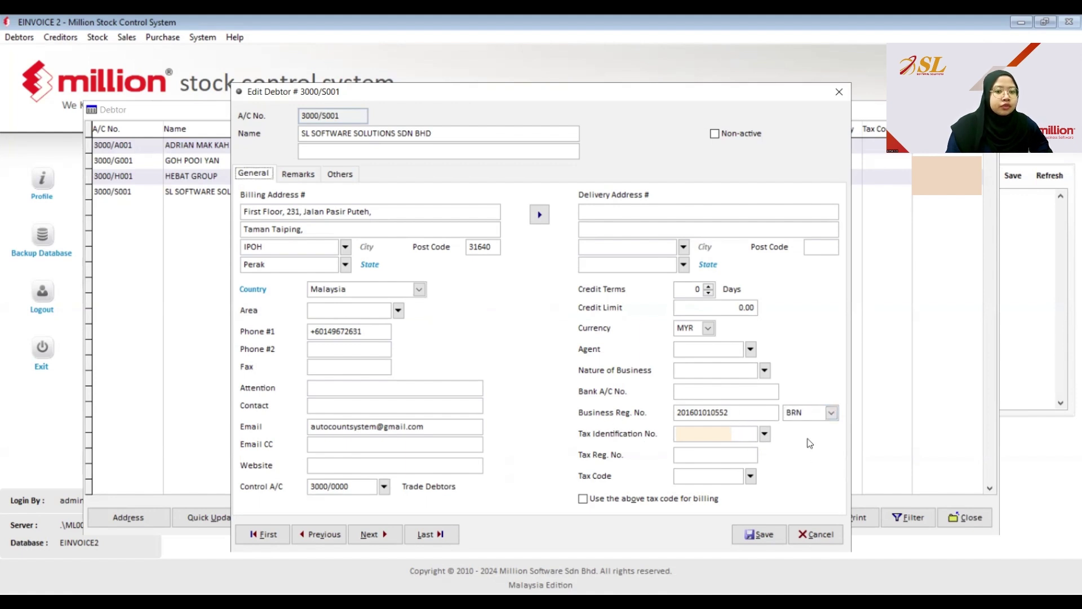
{"action": "left_click", "coordinate": [761, 534]}
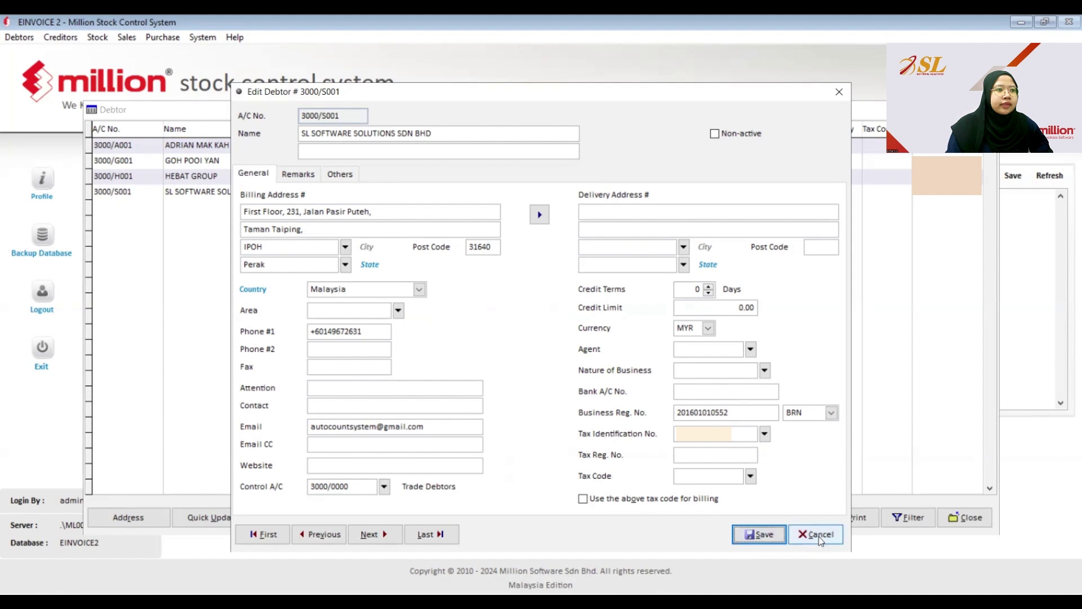
{"action": "left_click", "coordinate": [818, 534]}
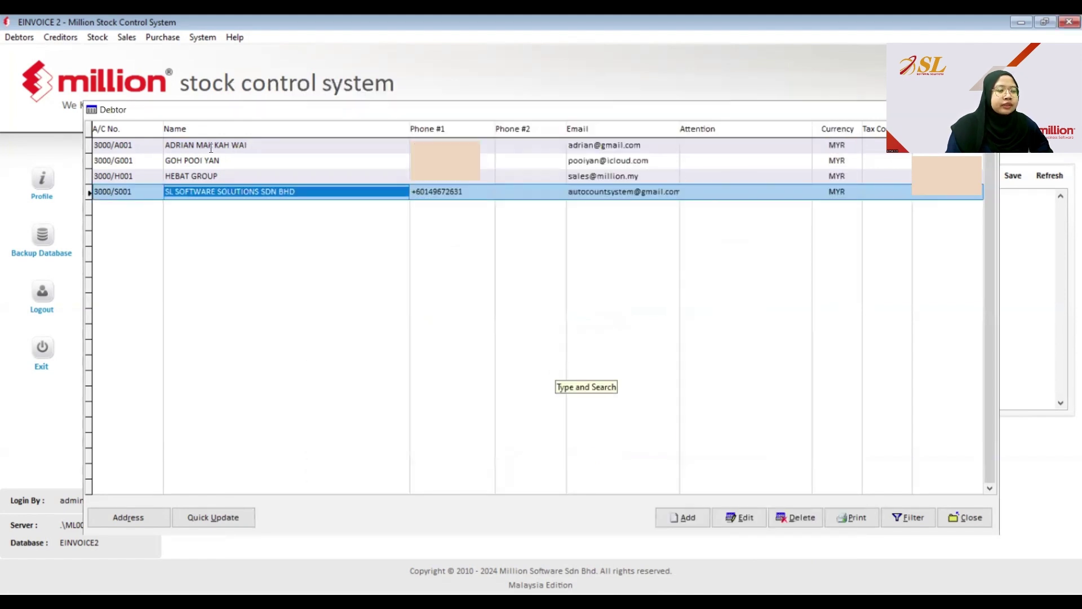
Edit the first debtor's billing address to city TAIPING and state Perak
{"action": "left_click", "coordinate": [718, 516]}
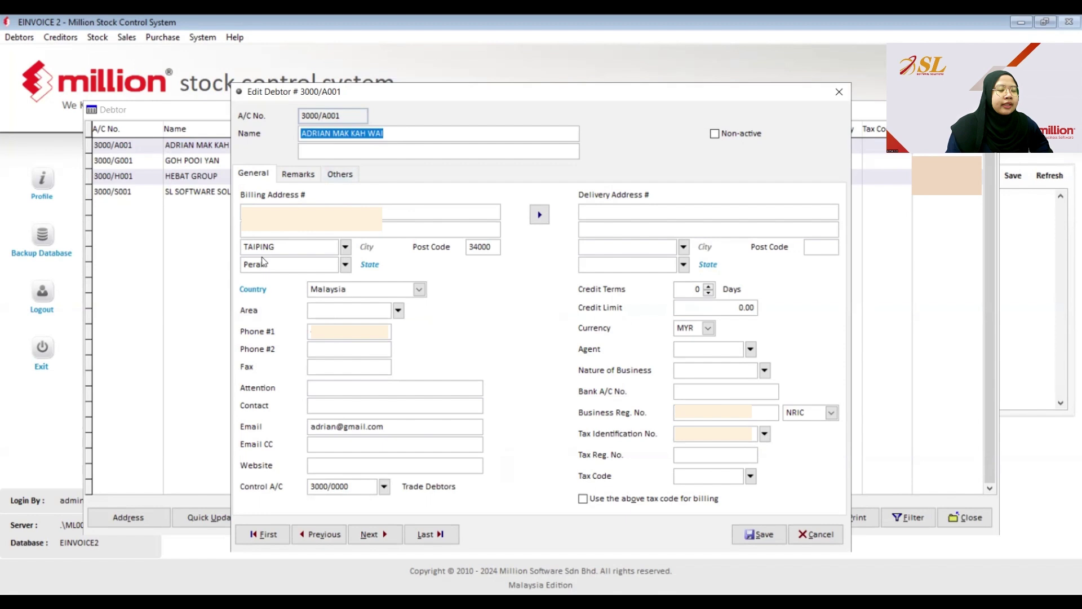
{"action": "left_click", "coordinate": [345, 246]}
{"action": "left_click", "coordinate": [553, 491]}
{"action": "left_click", "coordinate": [345, 265]}
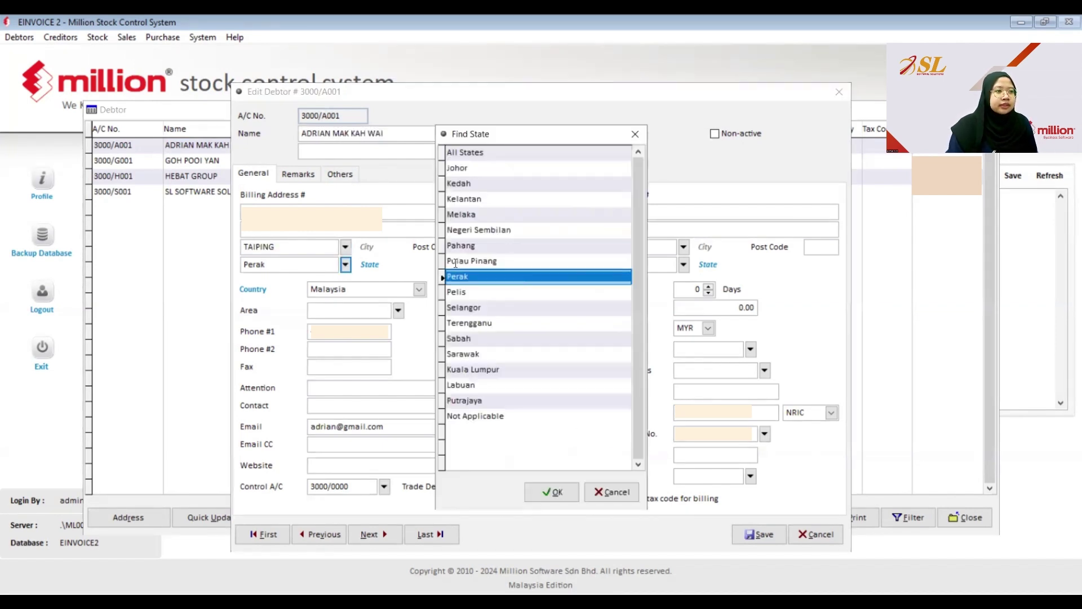
{"action": "left_click", "coordinate": [548, 487]}
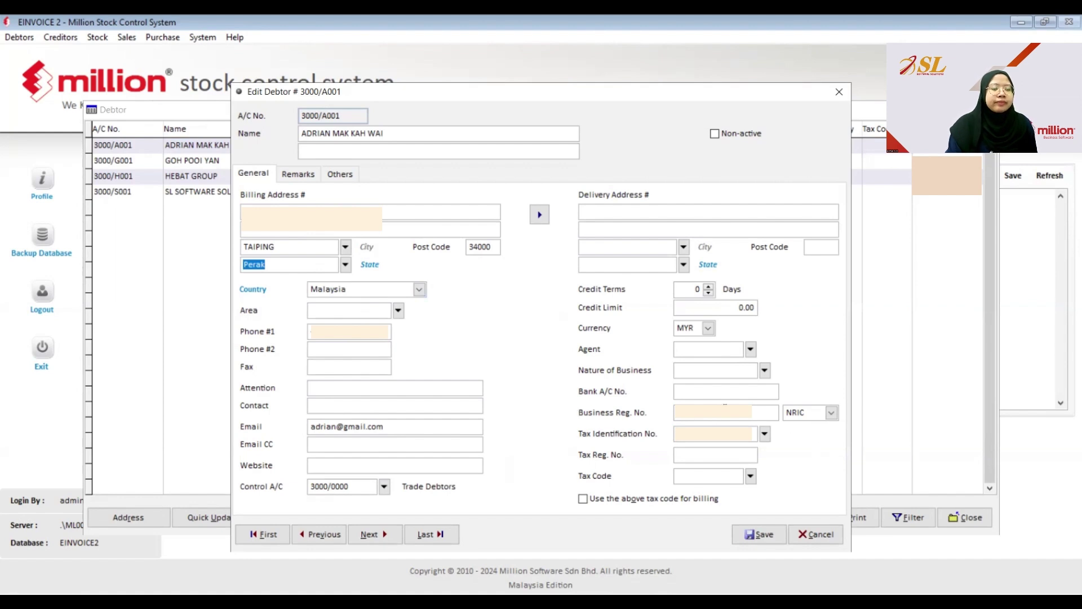
{"action": "left_click", "coordinate": [831, 413]}
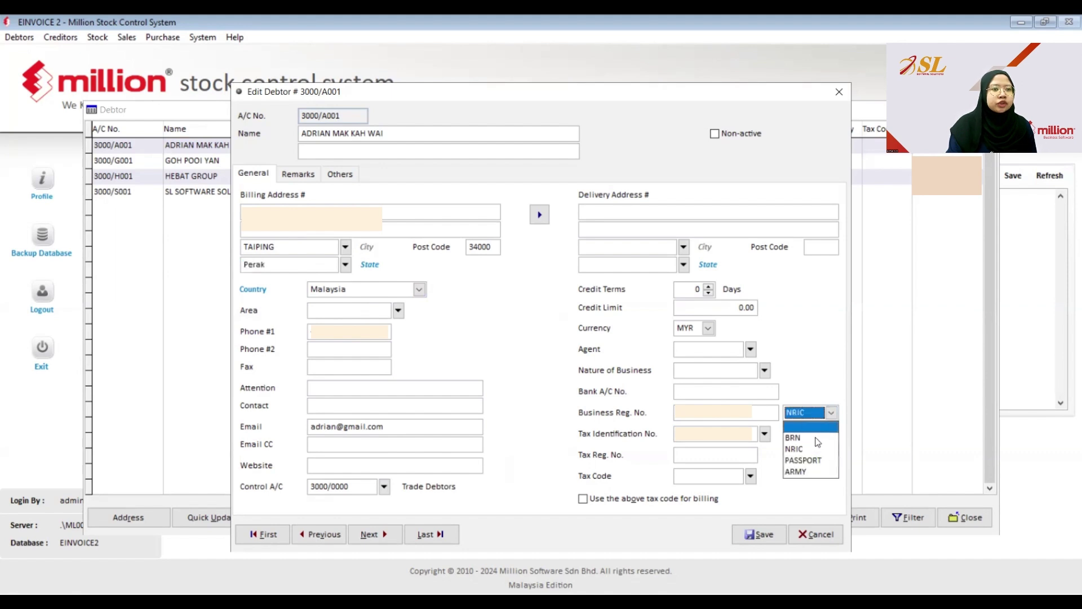
{"action": "left_click", "coordinate": [814, 453]}
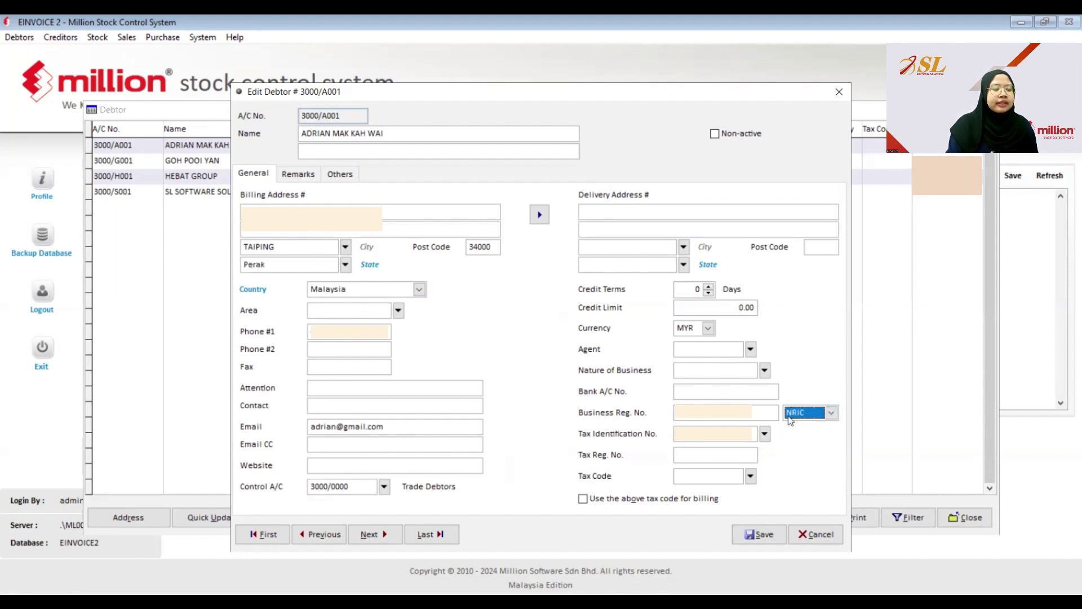
{"action": "left_click", "coordinate": [765, 434]}
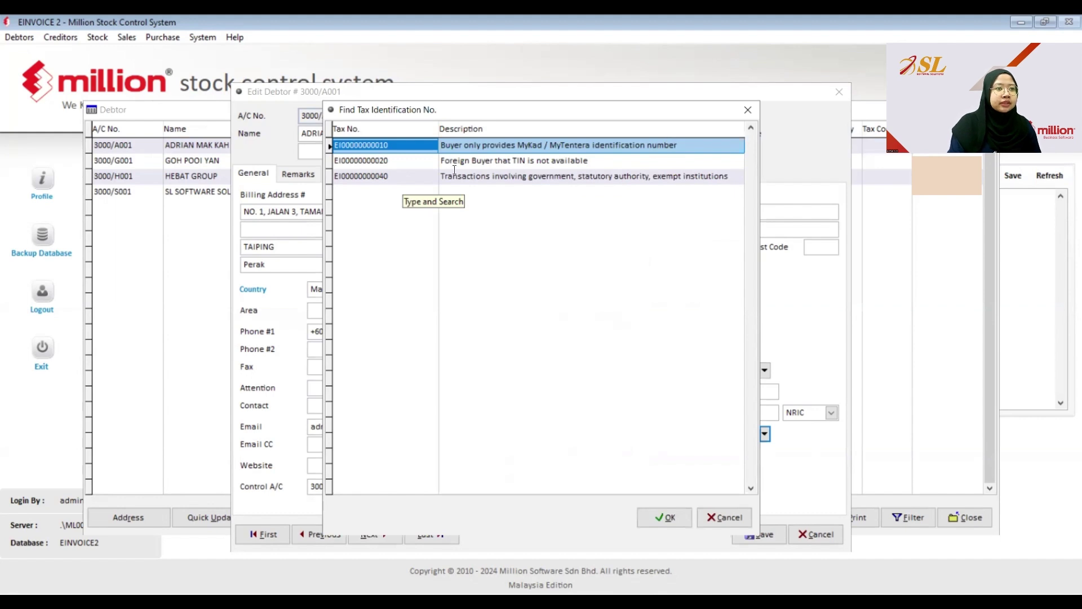
{"action": "key", "text": "Down"}
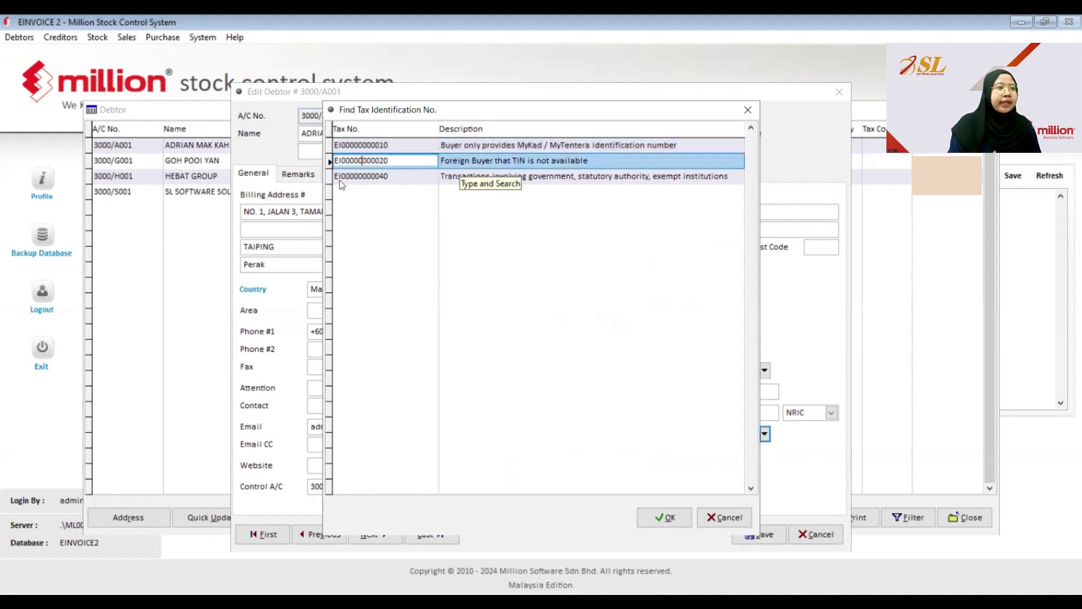
{"action": "key", "text": "Down"}
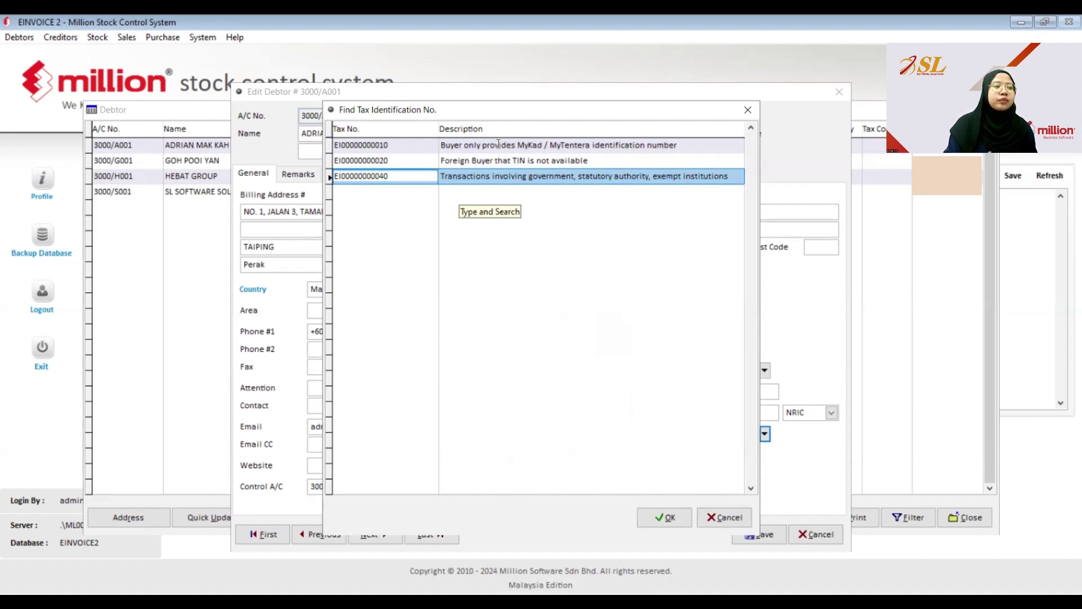
{"action": "left_click", "coordinate": [667, 517]}
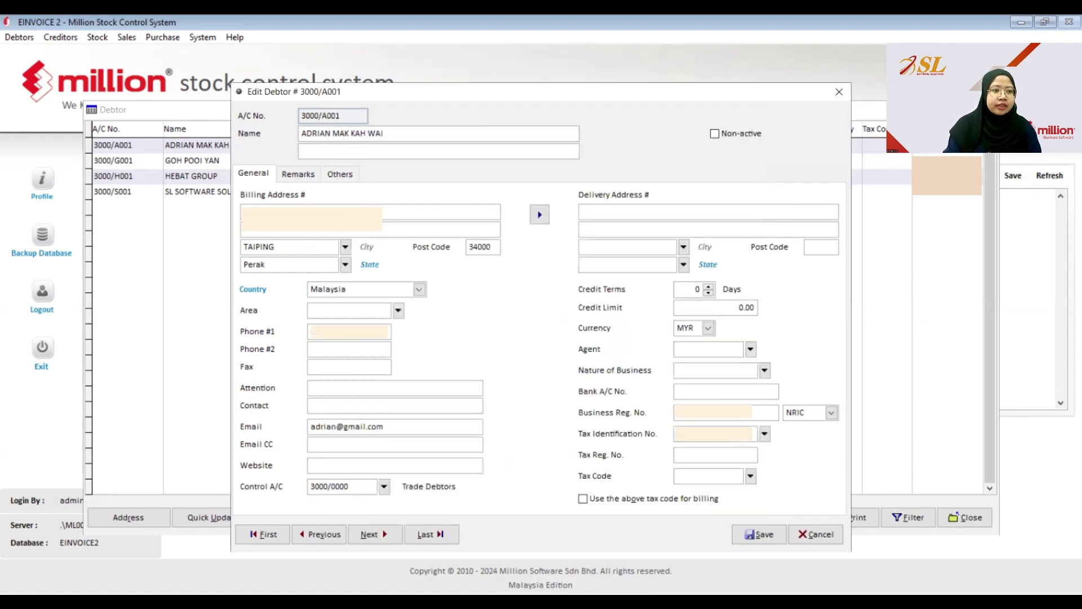
{"action": "left_click", "coordinate": [756, 535]}
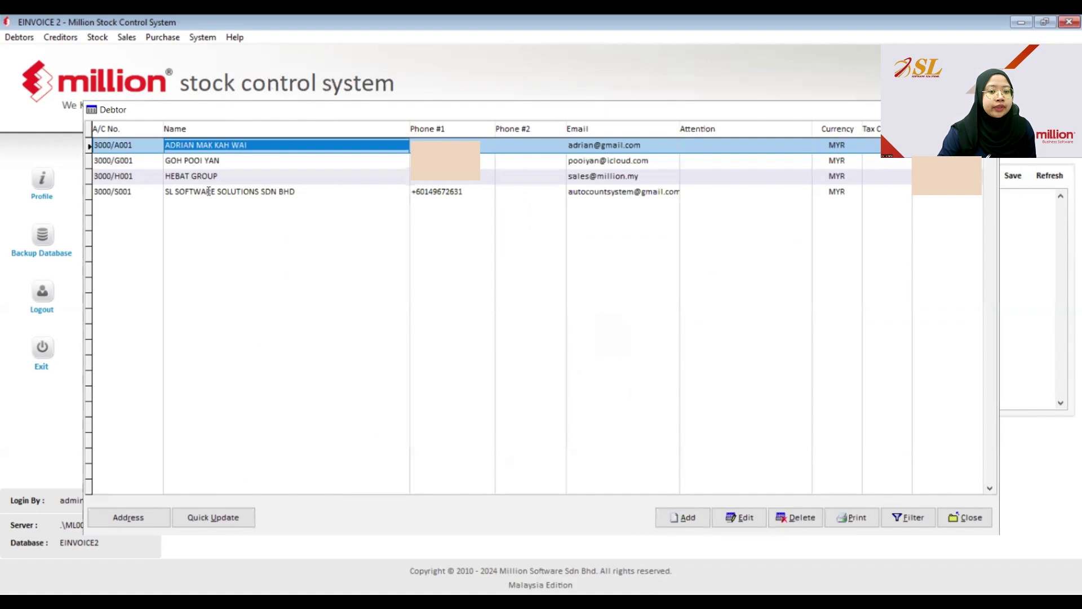
Review the third debtor, then use Quick Update with a From account to open formatted-address conversion
{"action": "left_click", "coordinate": [732, 517]}
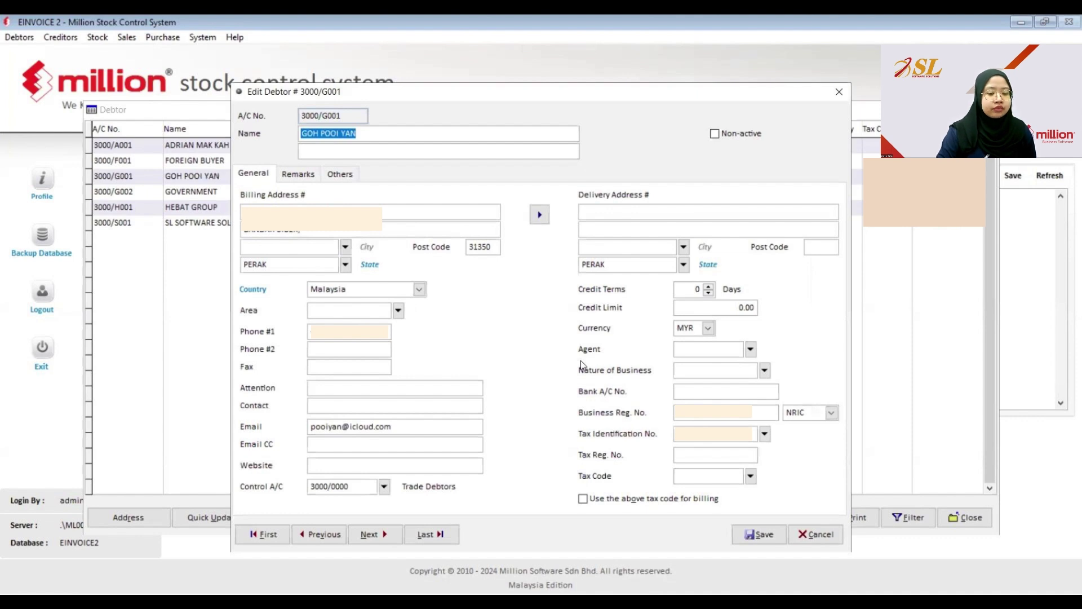
{"action": "left_click", "coordinate": [815, 534]}
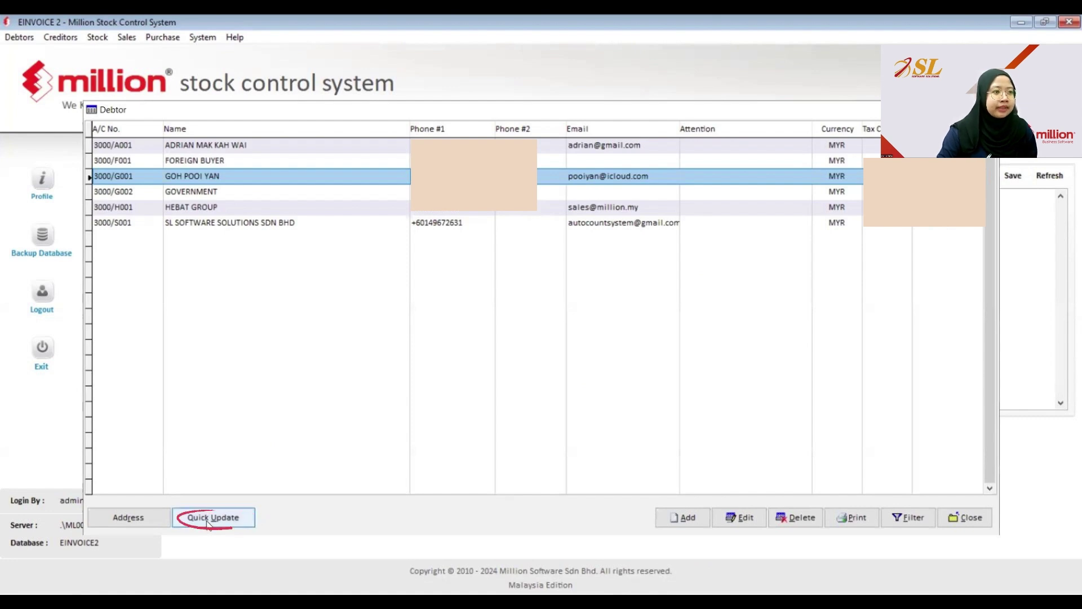
{"action": "left_click", "coordinate": [207, 521]}
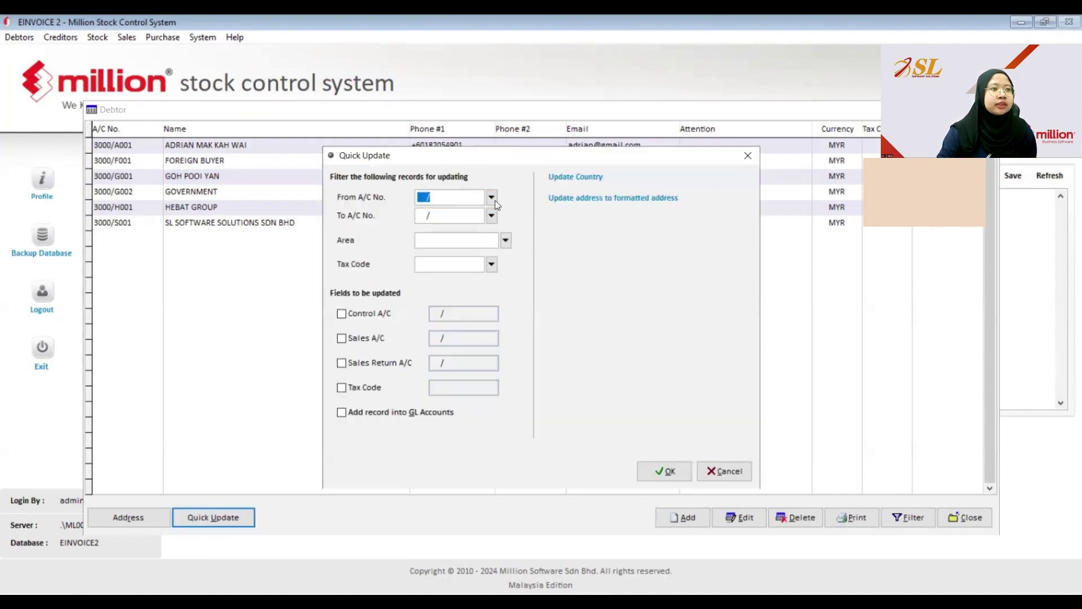
{"action": "left_click", "coordinate": [492, 198]}
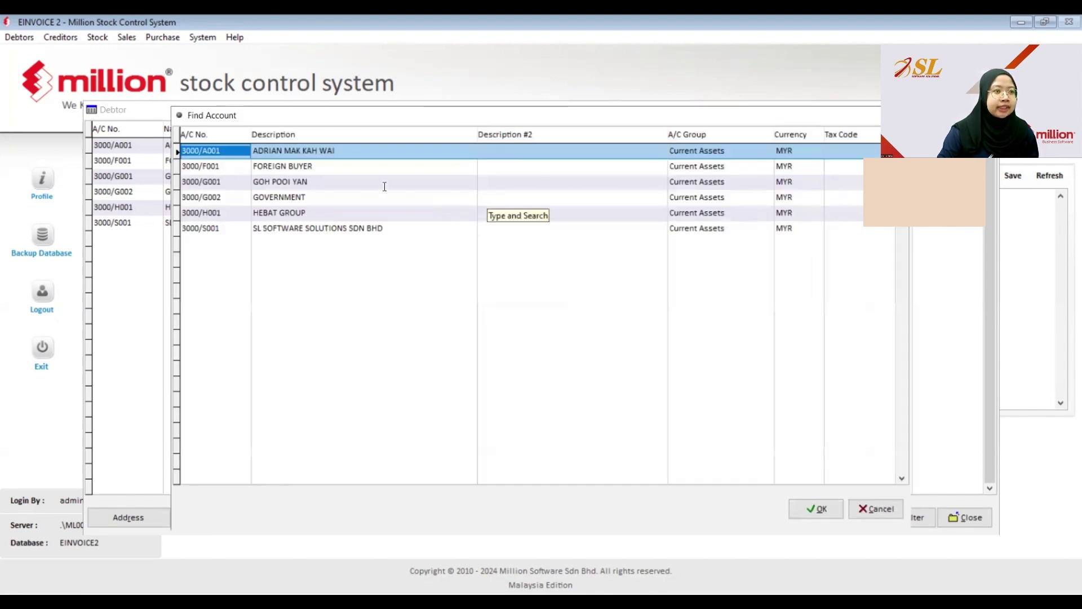
{"action": "left_click", "coordinate": [822, 519]}
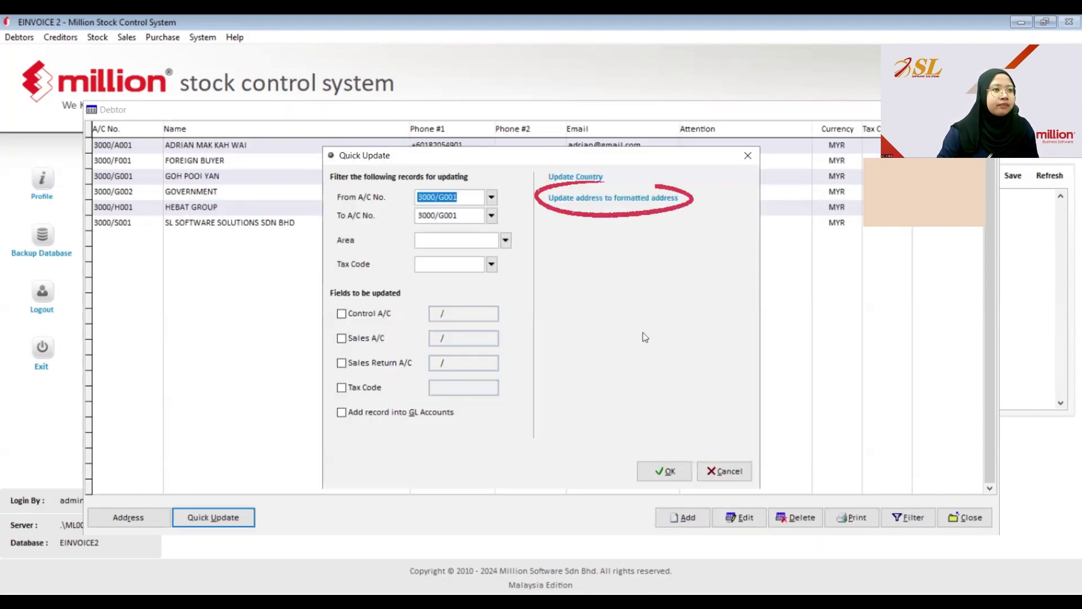
{"action": "left_click", "coordinate": [591, 197]}
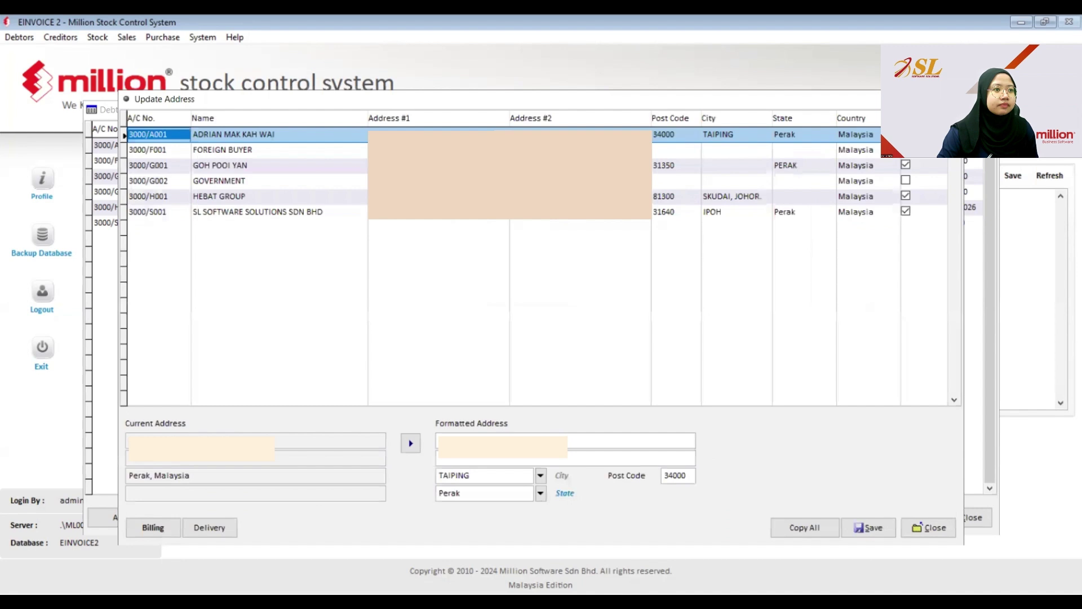
Set debtor 3000/G001's formatted address city to IPOH
{"action": "left_click", "coordinate": [281, 170]}
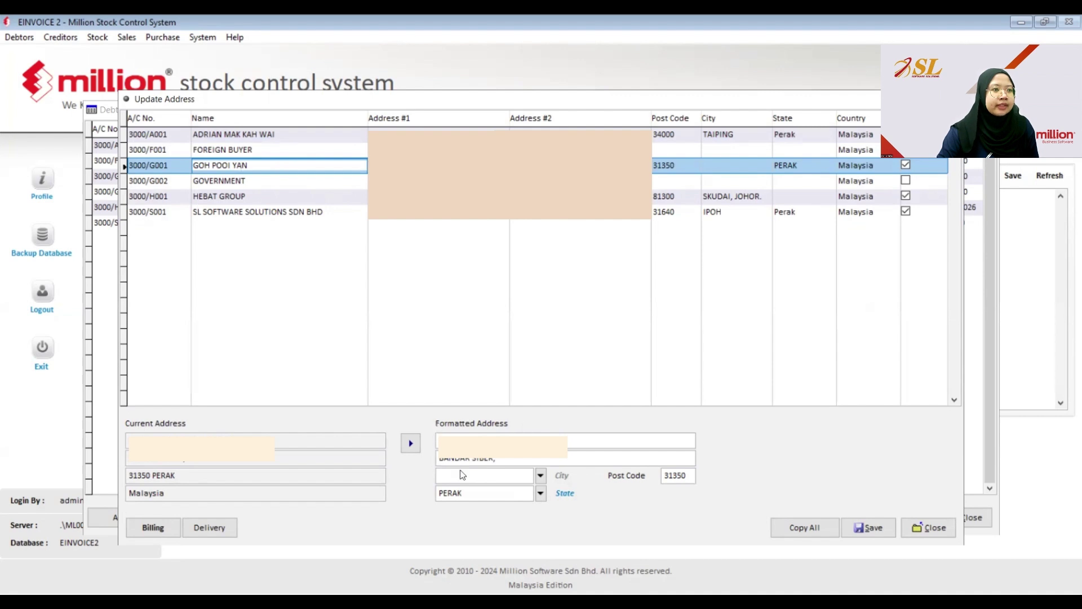
{"action": "left_click", "coordinate": [541, 476]}
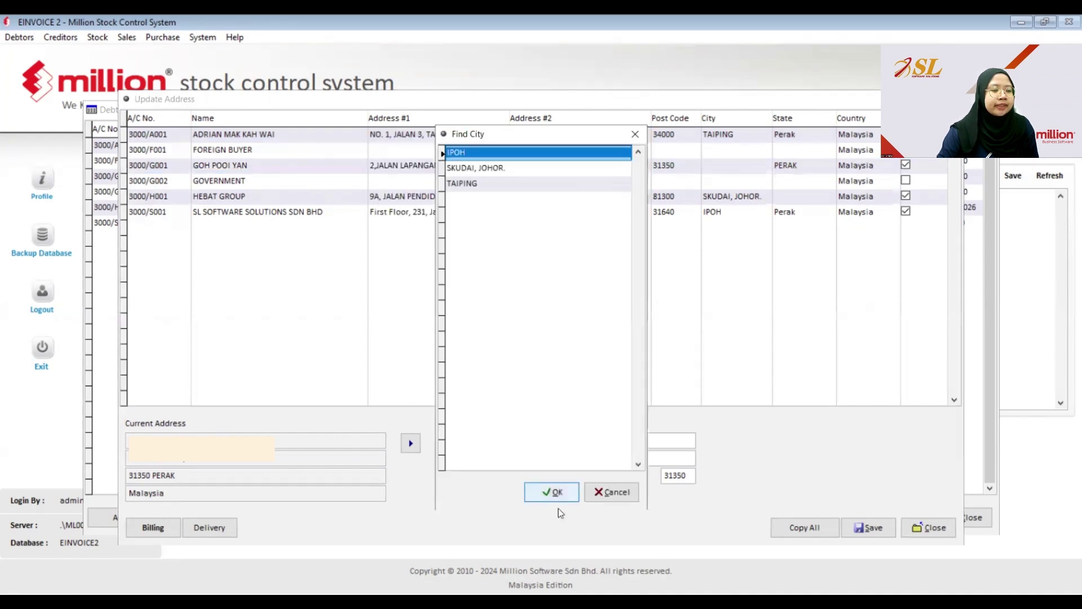
{"action": "left_click", "coordinate": [558, 492]}
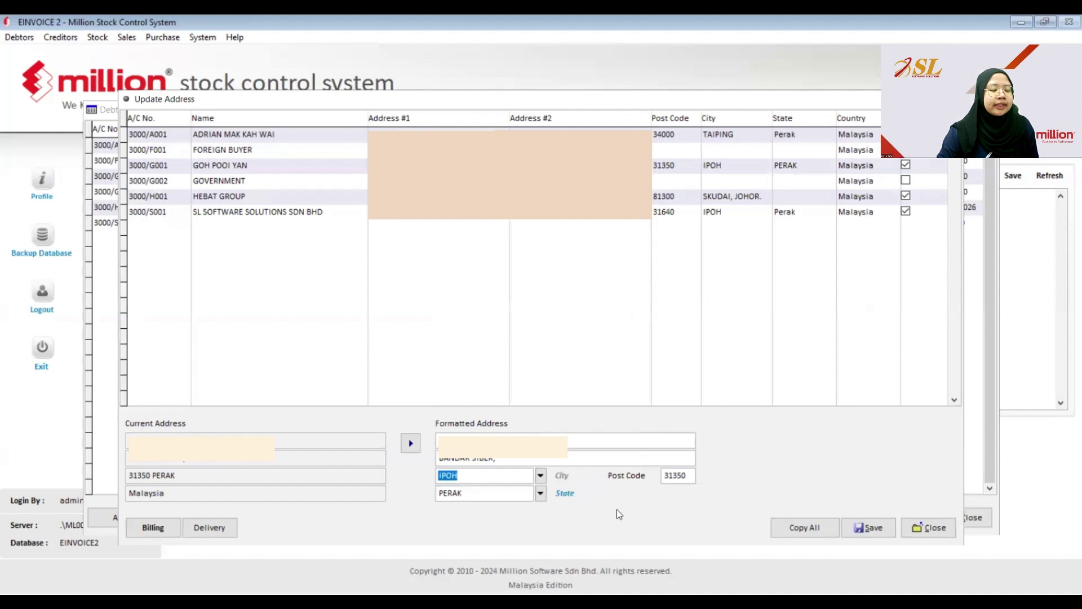
{"action": "left_click", "coordinate": [766, 462]}
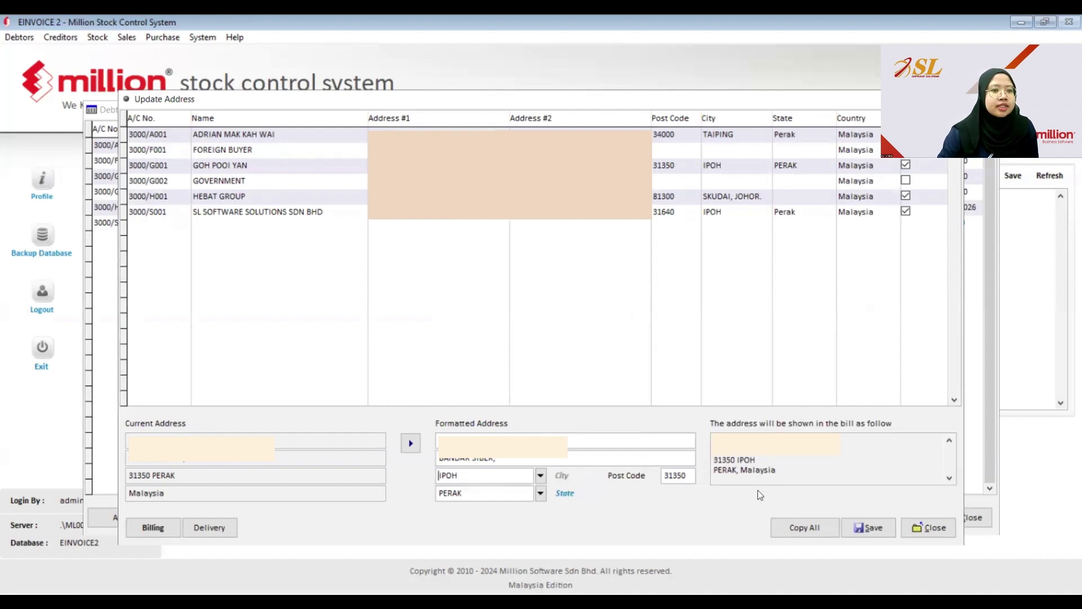
Save the formatted addresses, tick the last debtor's row, and close the form
{"action": "left_click", "coordinate": [872, 527]}
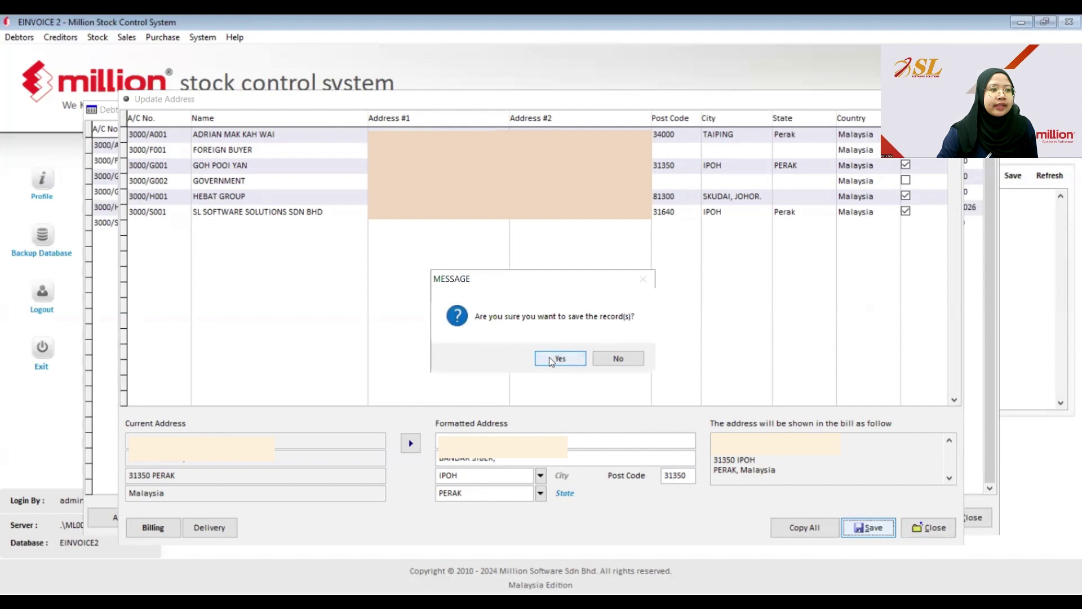
{"action": "left_click", "coordinate": [552, 361]}
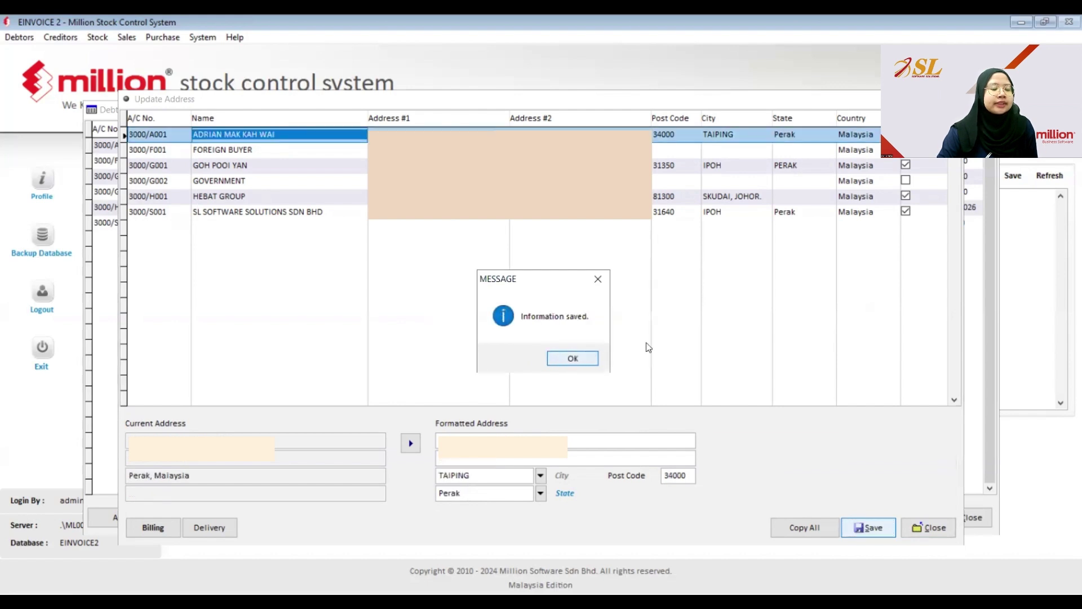
{"action": "left_click", "coordinate": [573, 358]}
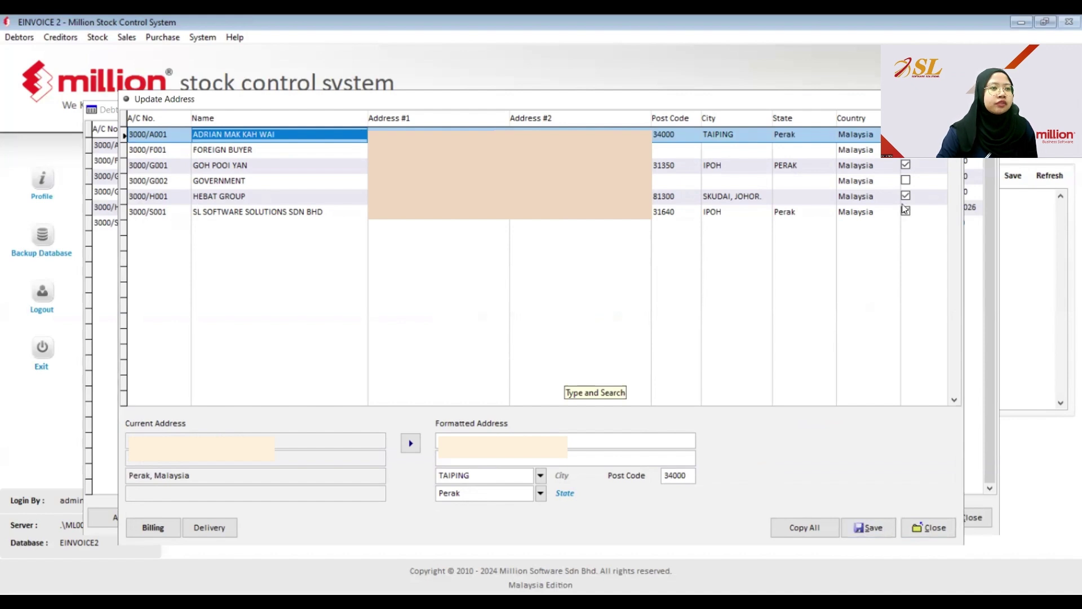
{"action": "left_click", "coordinate": [904, 209]}
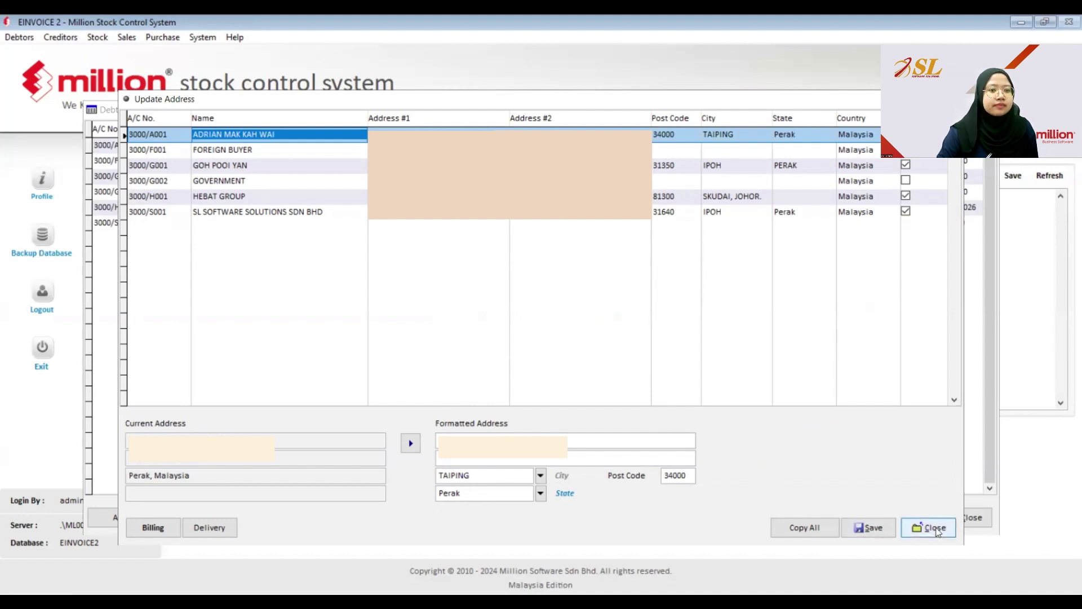
{"action": "left_click", "coordinate": [934, 530]}
{"action": "left_click", "coordinate": [564, 359]}
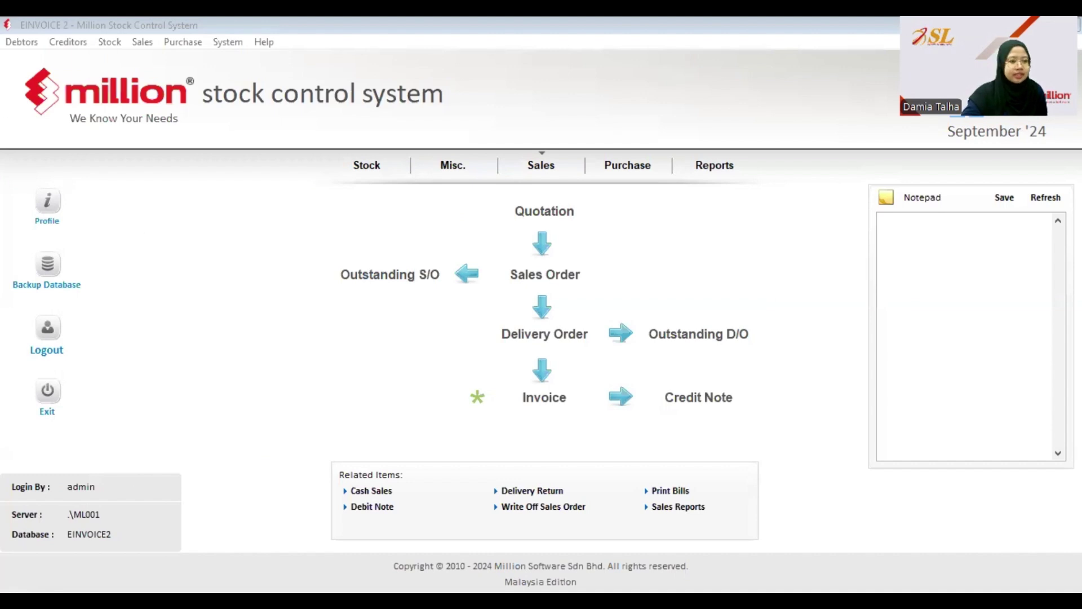
{"action": "left_click", "coordinate": [72, 45]}
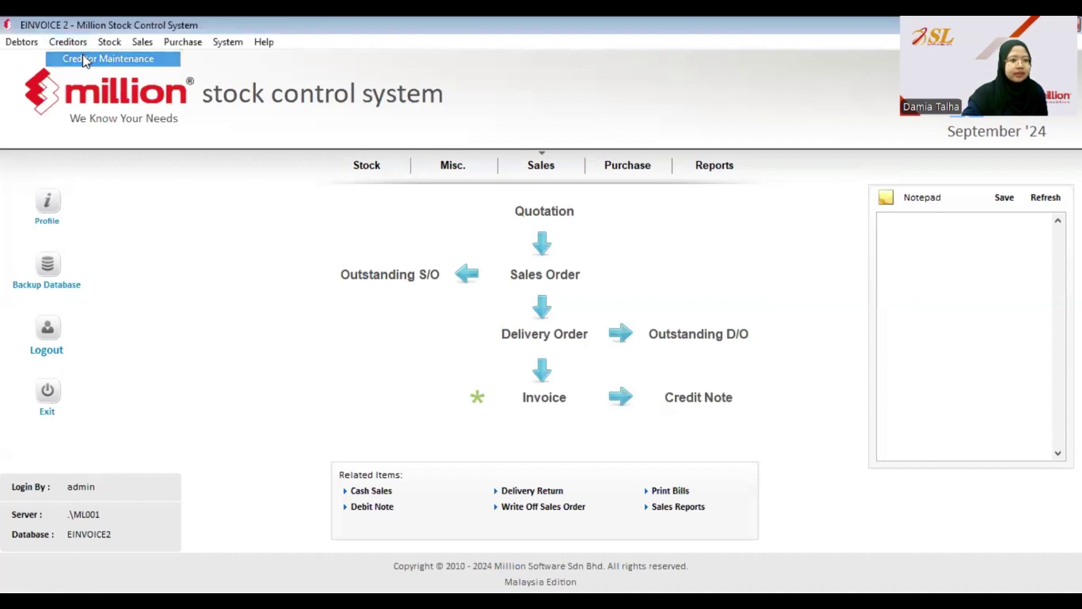
{"action": "left_click", "coordinate": [84, 59]}
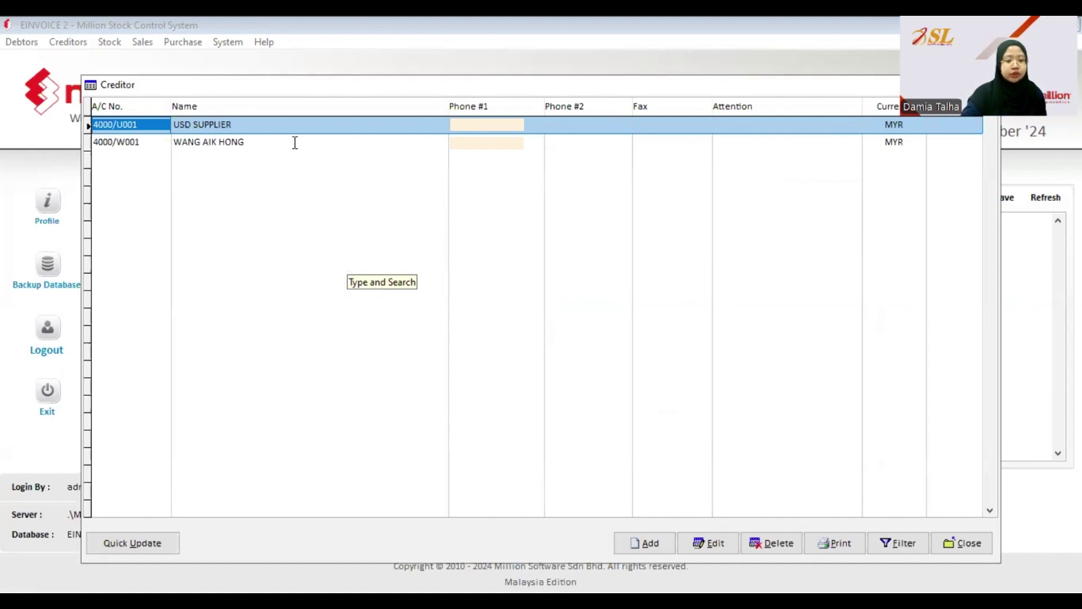
{"action": "double_click", "coordinate": [209, 141]}
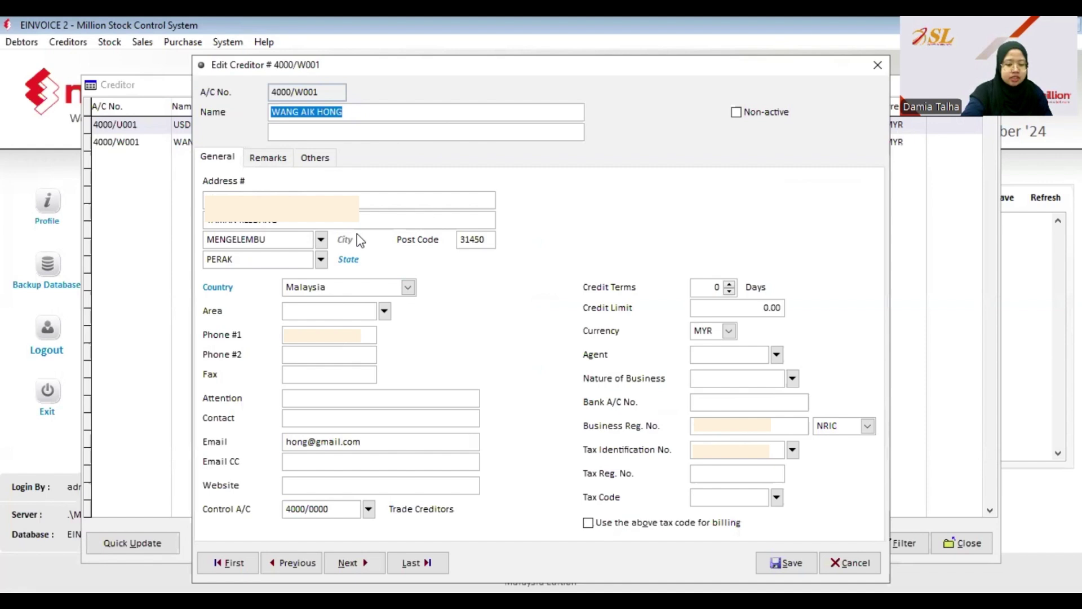
{"action": "left_click", "coordinate": [348, 259]}
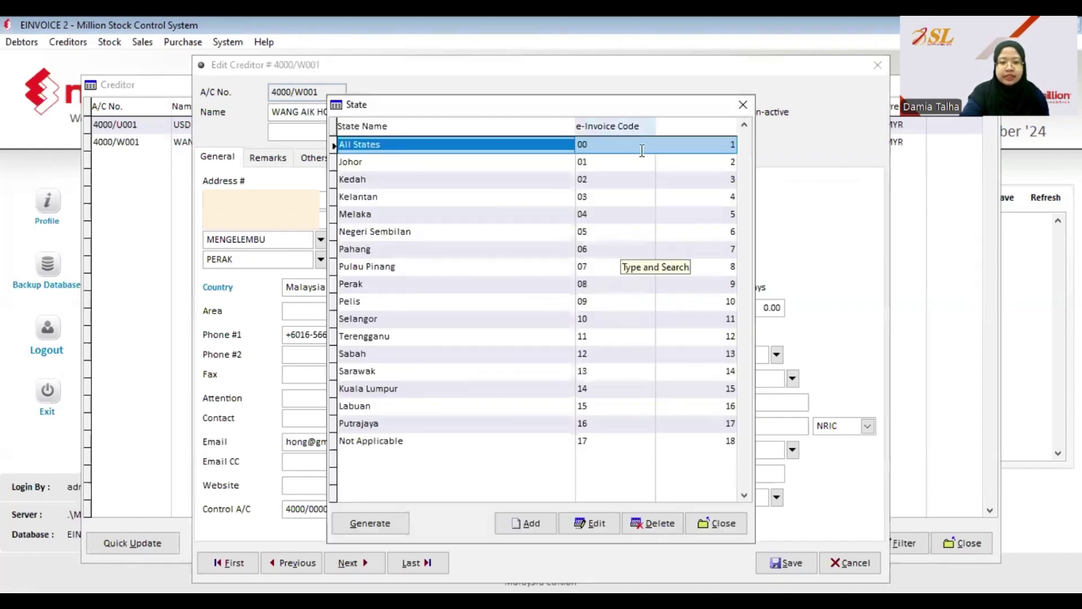
{"action": "left_click", "coordinate": [699, 525]}
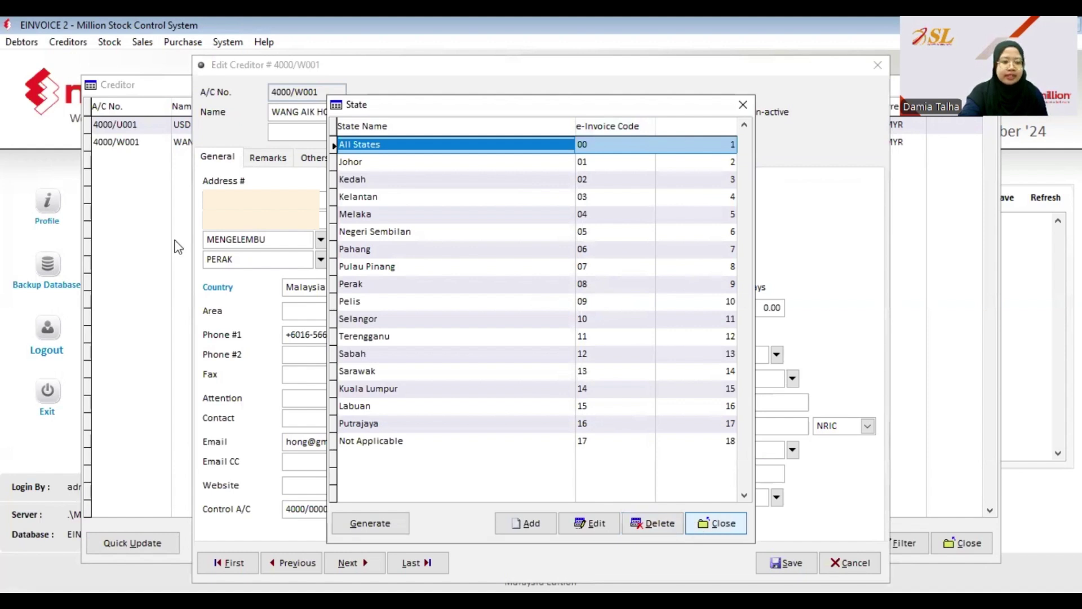
{"action": "left_click", "coordinate": [197, 277]}
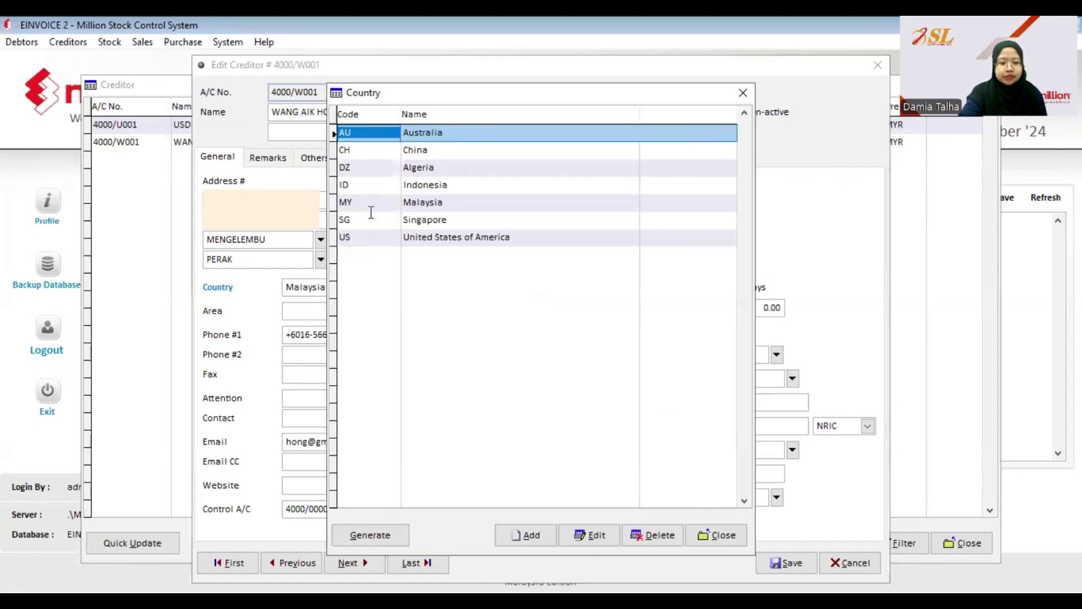
{"action": "left_click", "coordinate": [428, 200]}
{"action": "left_click", "coordinate": [706, 540]}
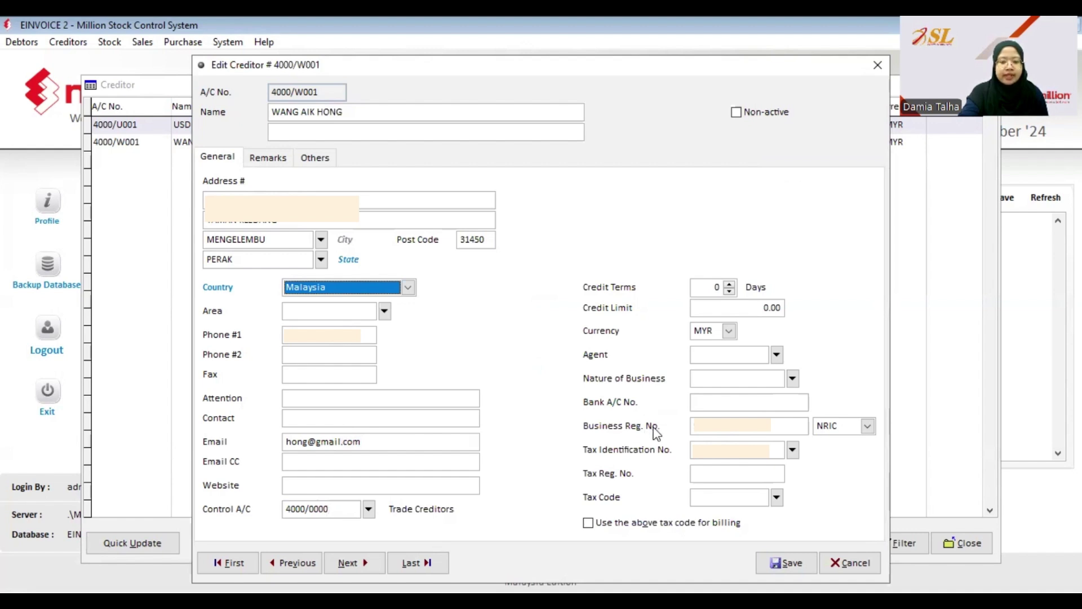
Leave the creditor's registration ID type as NRIC after trying BRN
{"action": "left_click", "coordinate": [731, 418]}
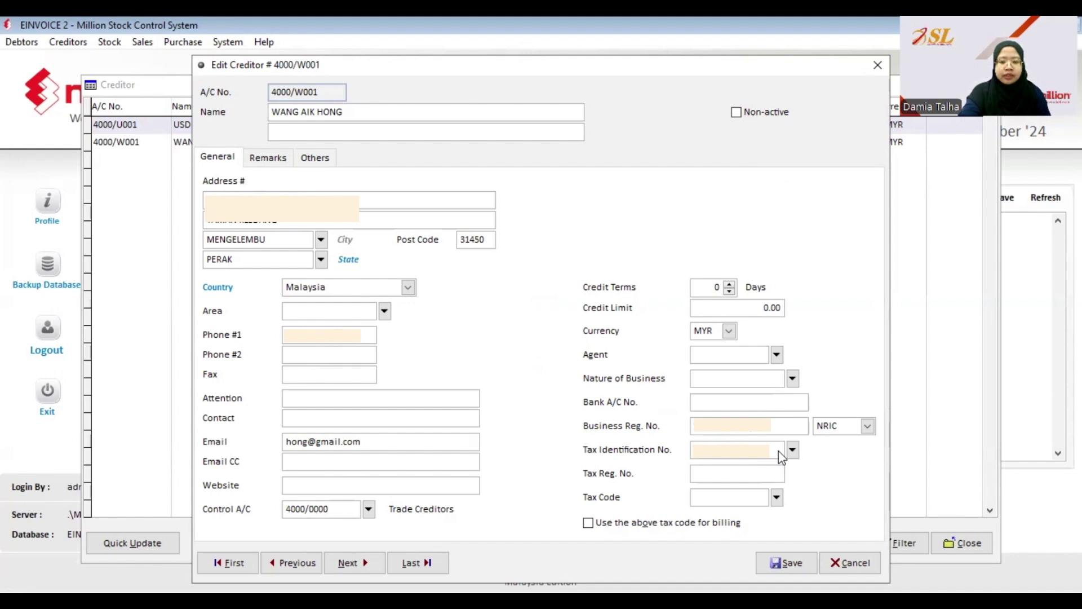
{"action": "left_click", "coordinate": [867, 427]}
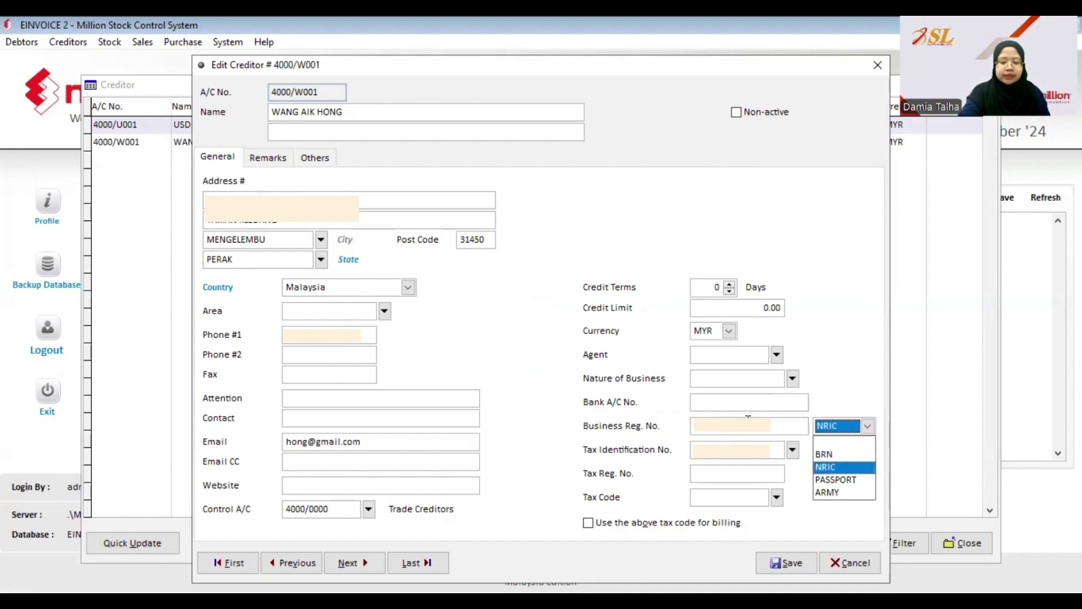
{"action": "left_click", "coordinate": [841, 455]}
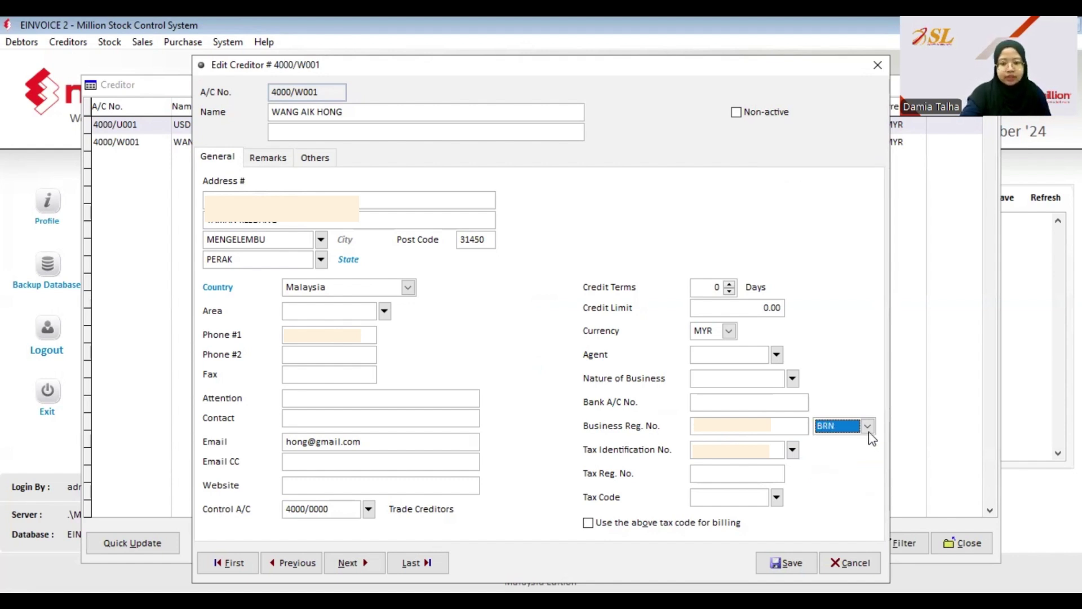
{"action": "left_click", "coordinate": [867, 427]}
{"action": "left_click", "coordinate": [826, 467]}
{"action": "left_click", "coordinate": [867, 426]}
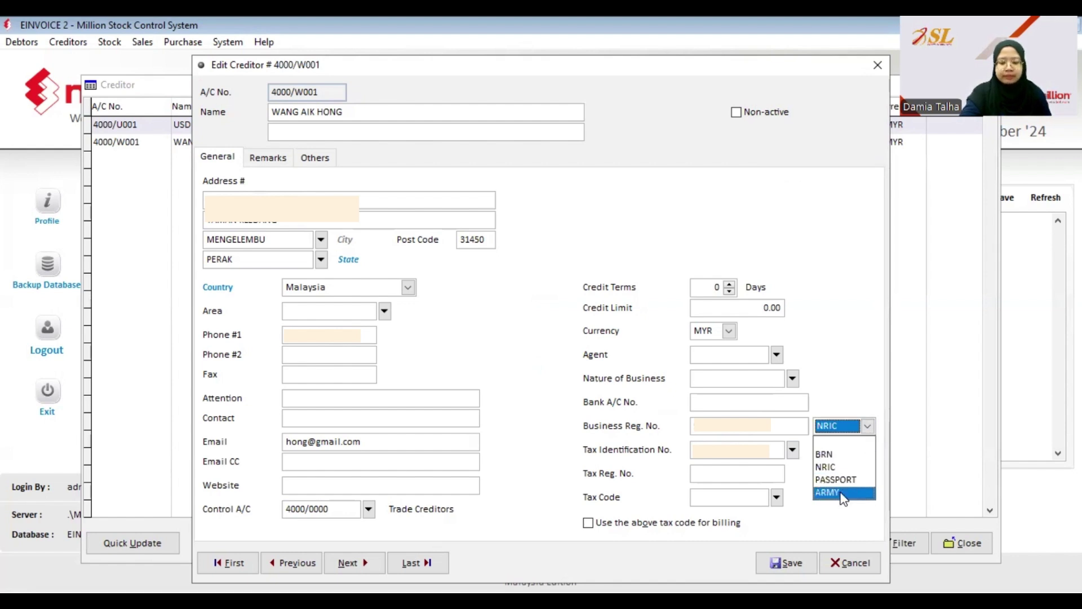
{"action": "left_click", "coordinate": [846, 426]}
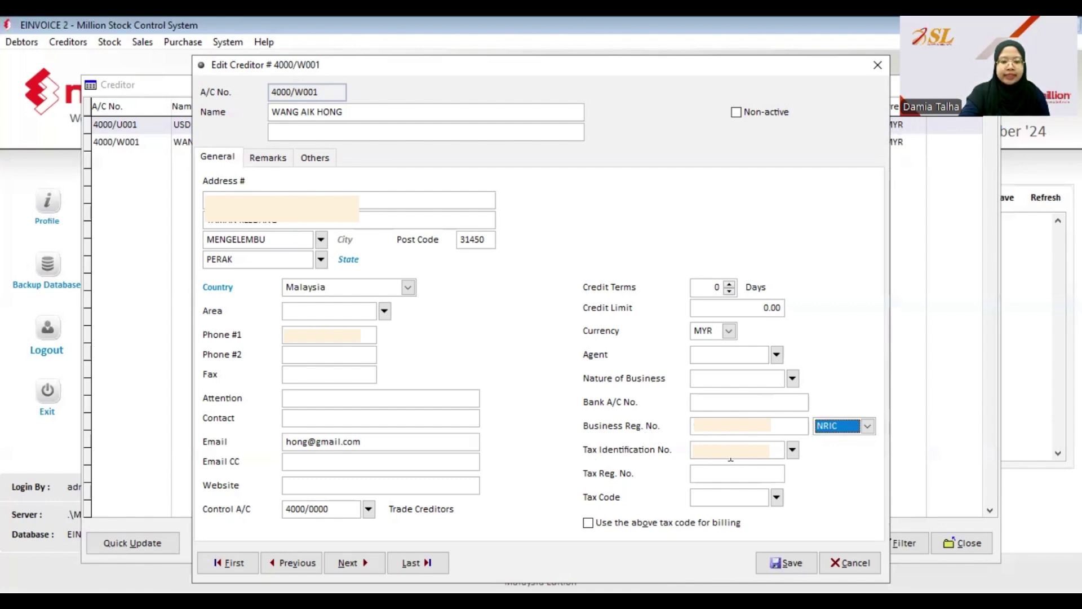
{"action": "left_click", "coordinate": [793, 451]}
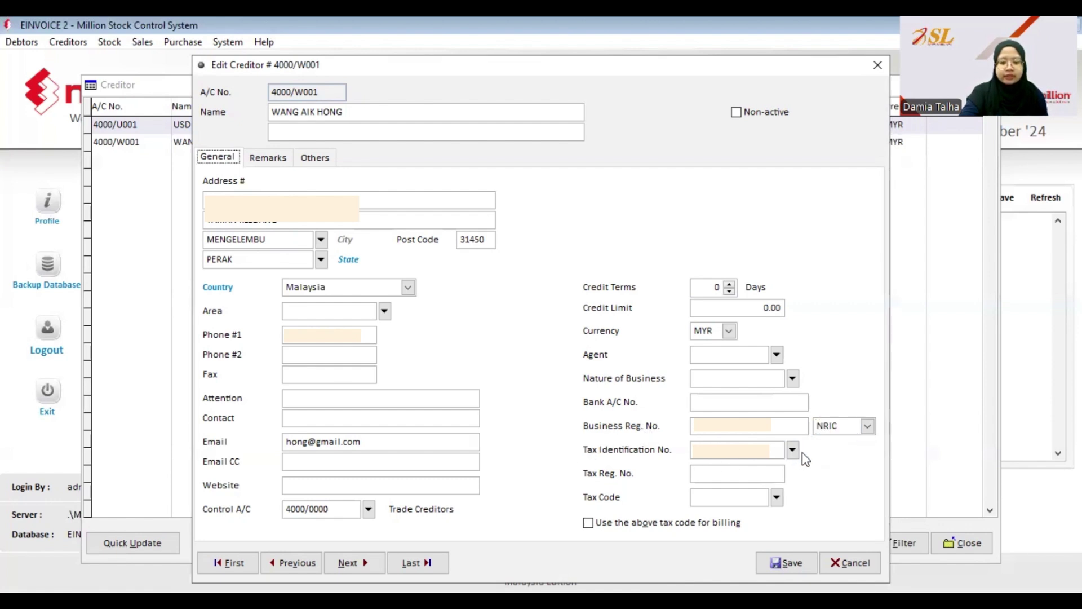
{"action": "left_click", "coordinate": [793, 451]}
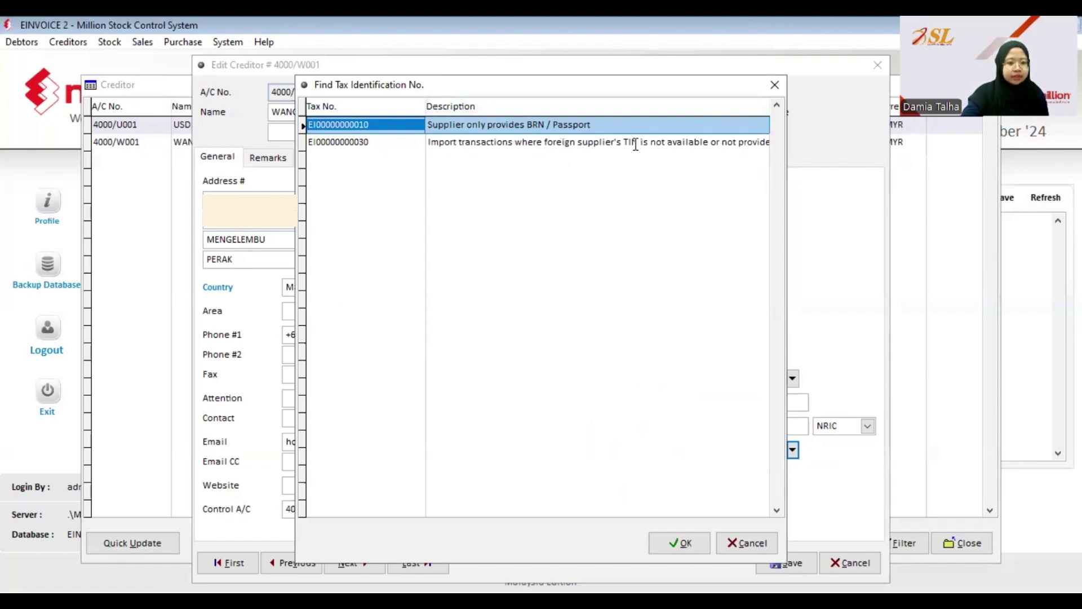
{"action": "left_click", "coordinate": [447, 142]}
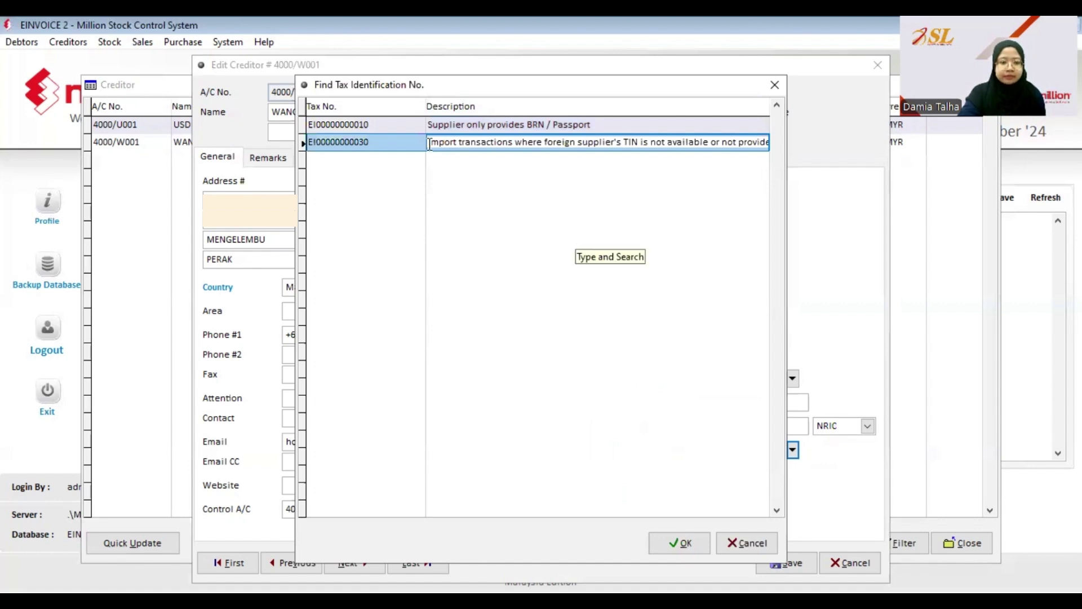
{"action": "left_click", "coordinate": [371, 125]}
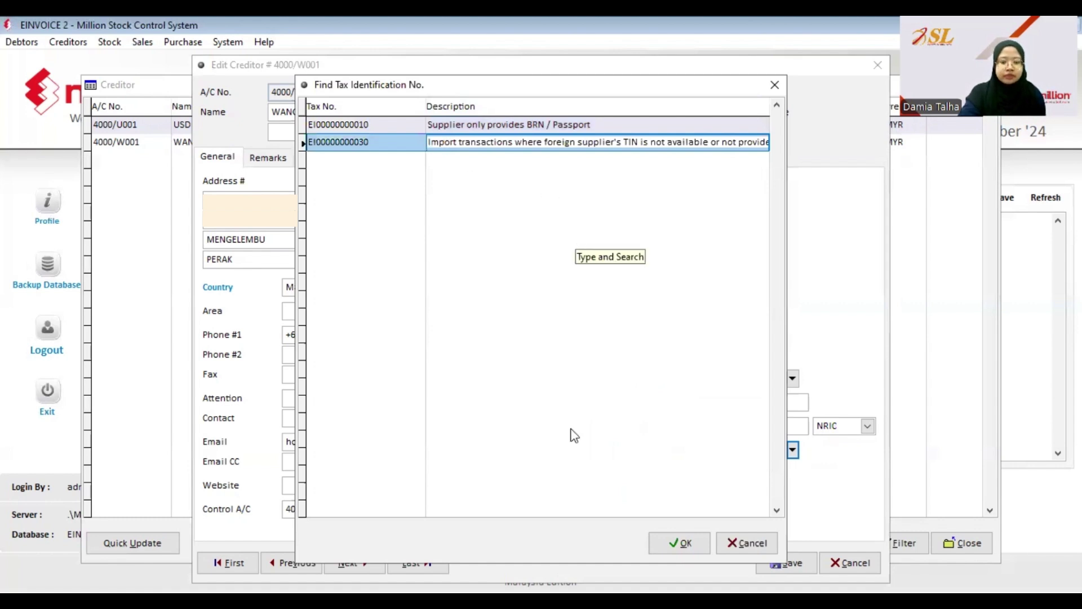
{"action": "left_click", "coordinate": [690, 553]}
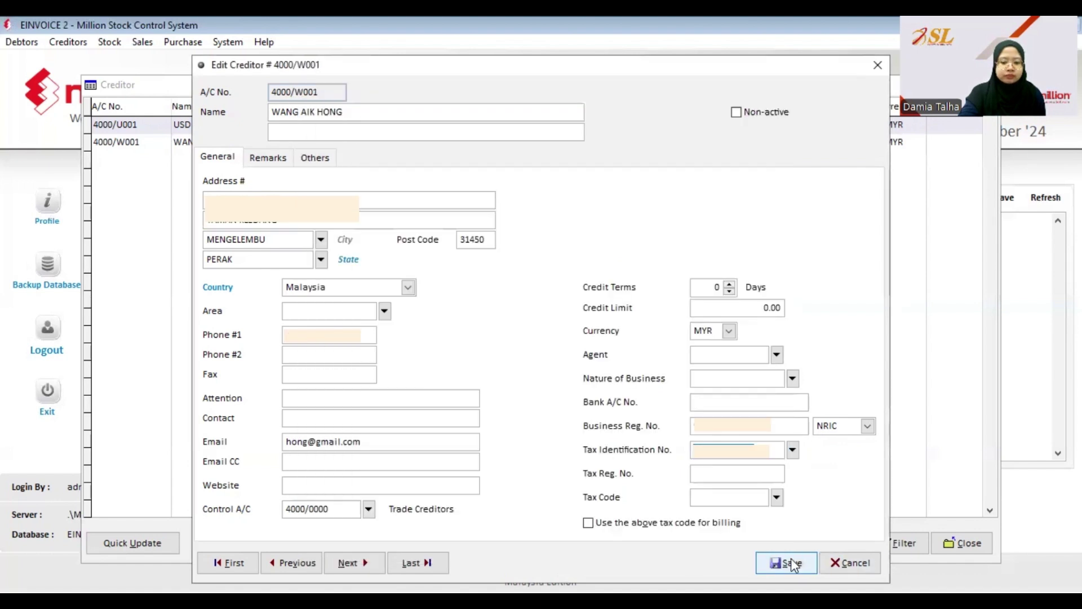
{"action": "left_click", "coordinate": [793, 564]}
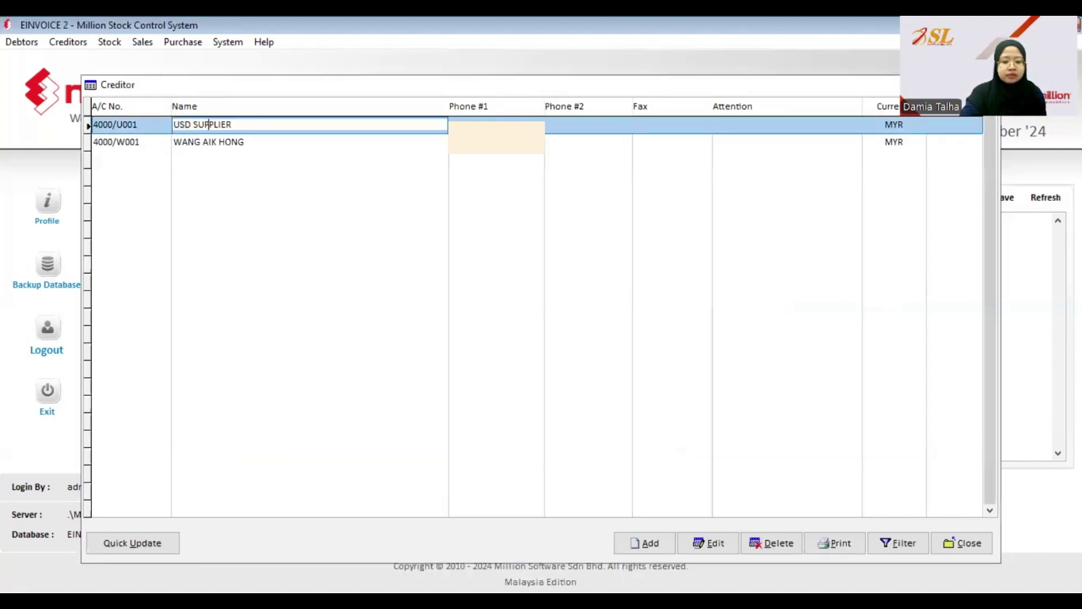
{"action": "left_click", "coordinate": [710, 542]}
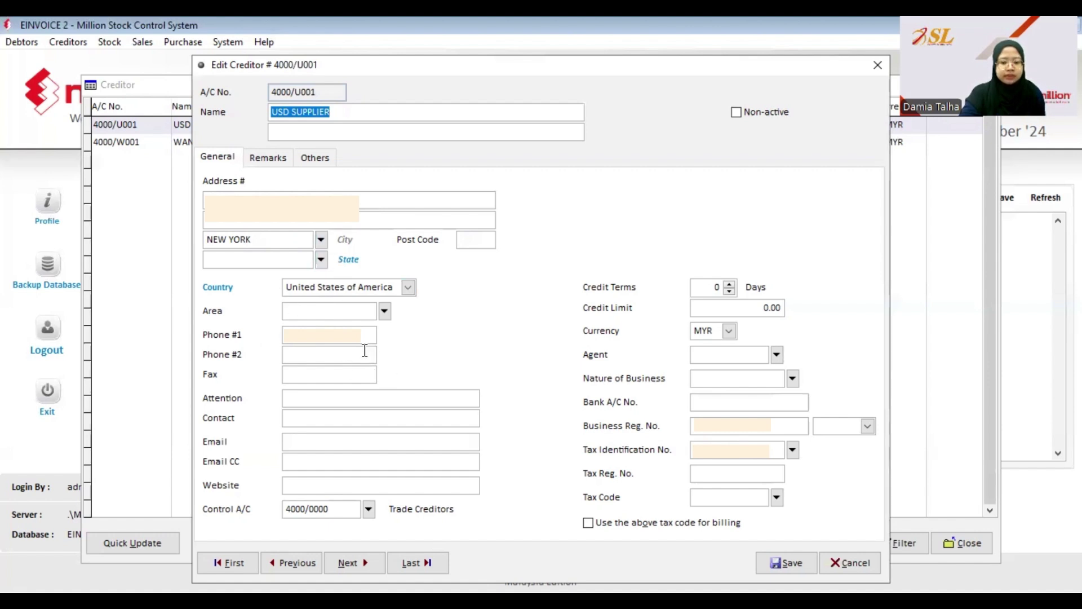
{"action": "left_click", "coordinate": [793, 451]}
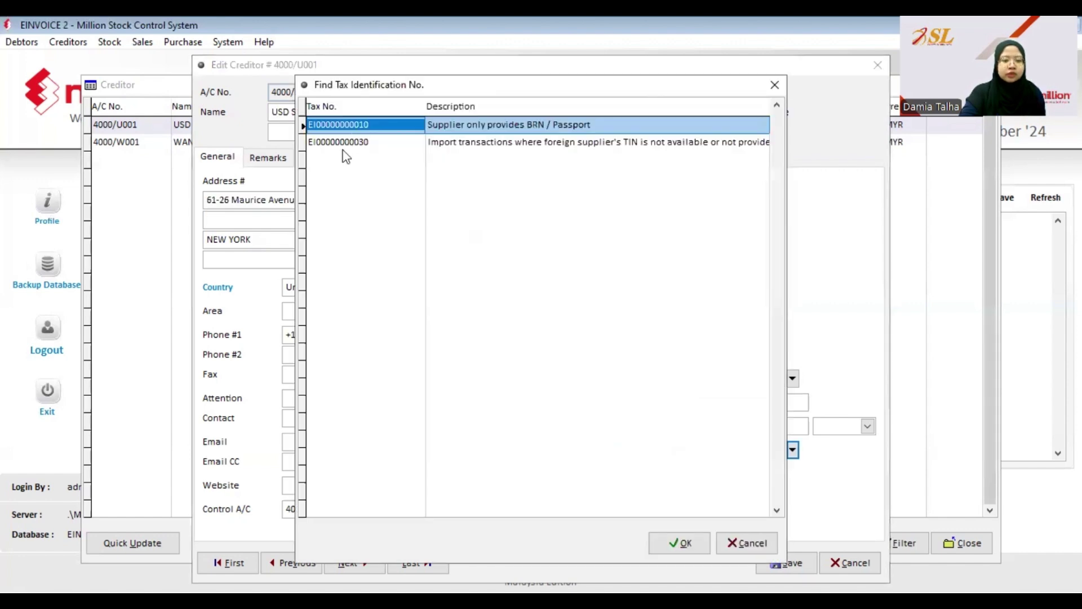
{"action": "left_click", "coordinate": [472, 144]}
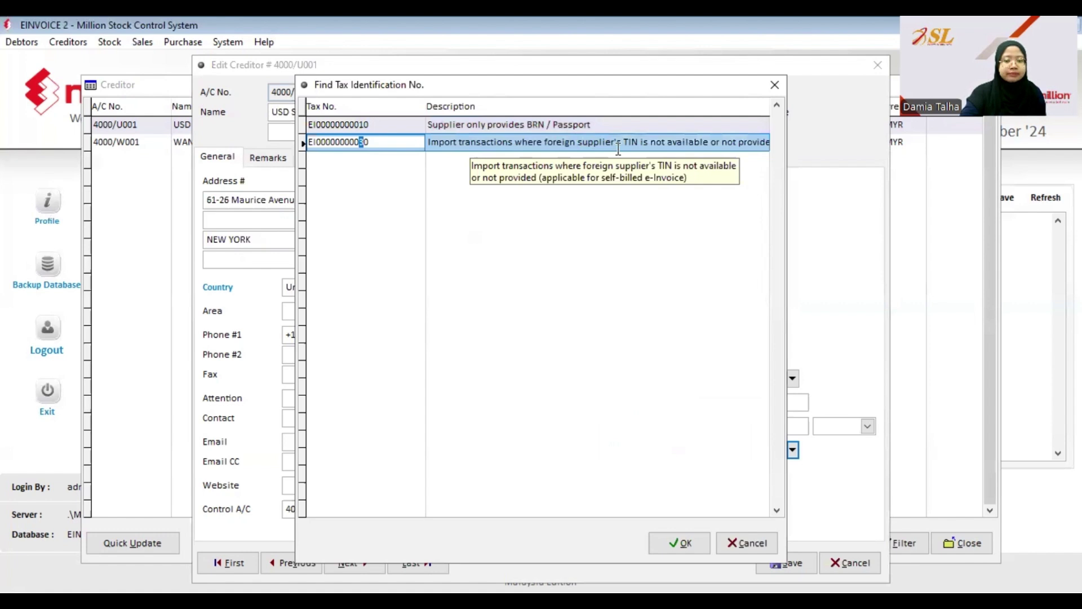
{"action": "left_click", "coordinate": [685, 543]}
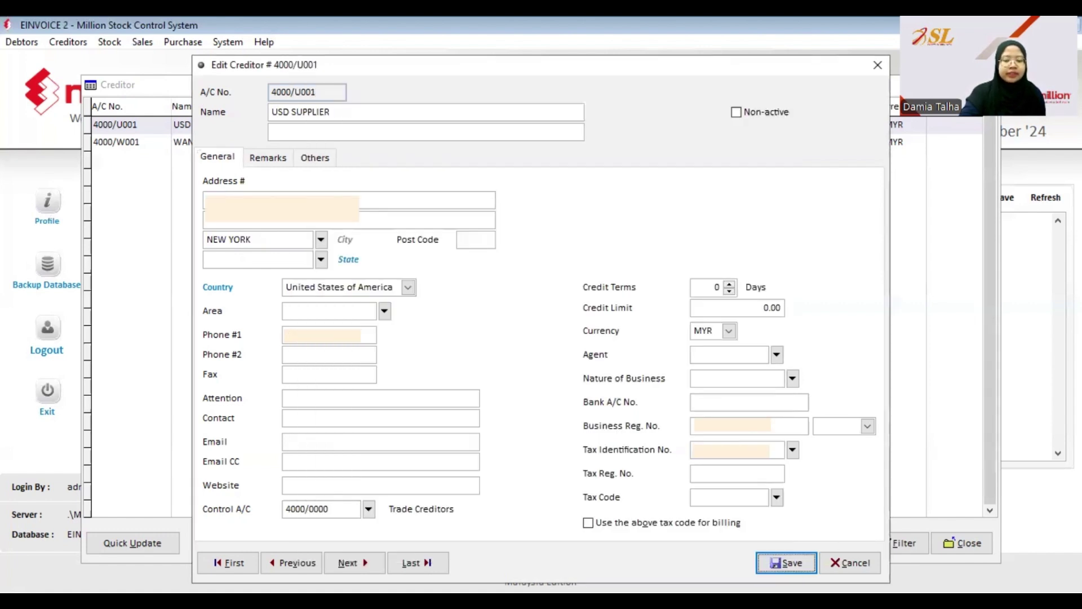
{"action": "left_click", "coordinate": [848, 562]}
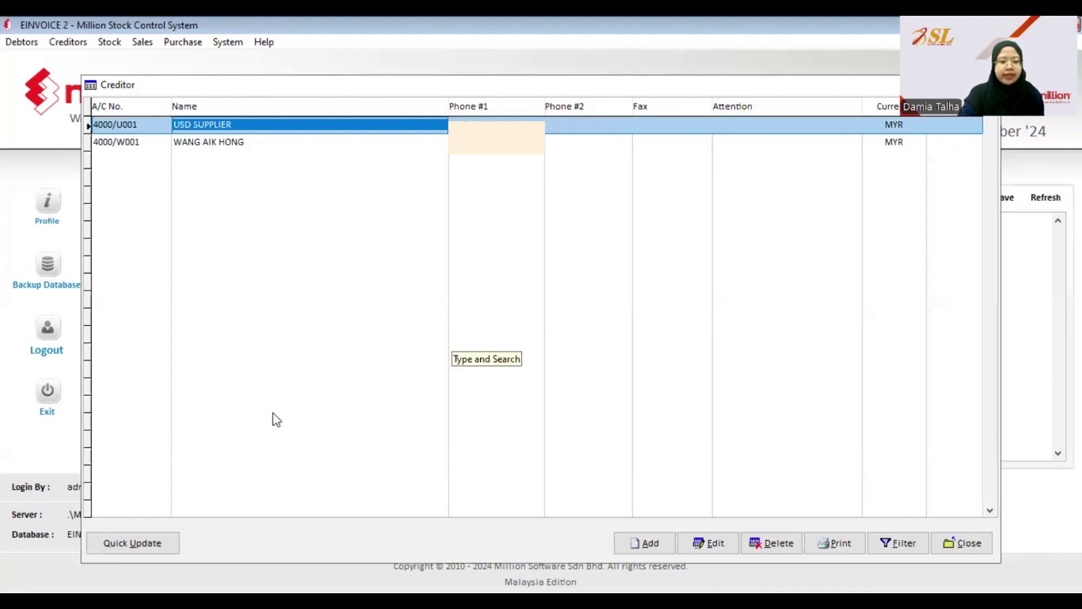
Open creditor Quick Update starting from USD SUPPLIER and bring up the formatted-address window
{"action": "left_click", "coordinate": [162, 545]}
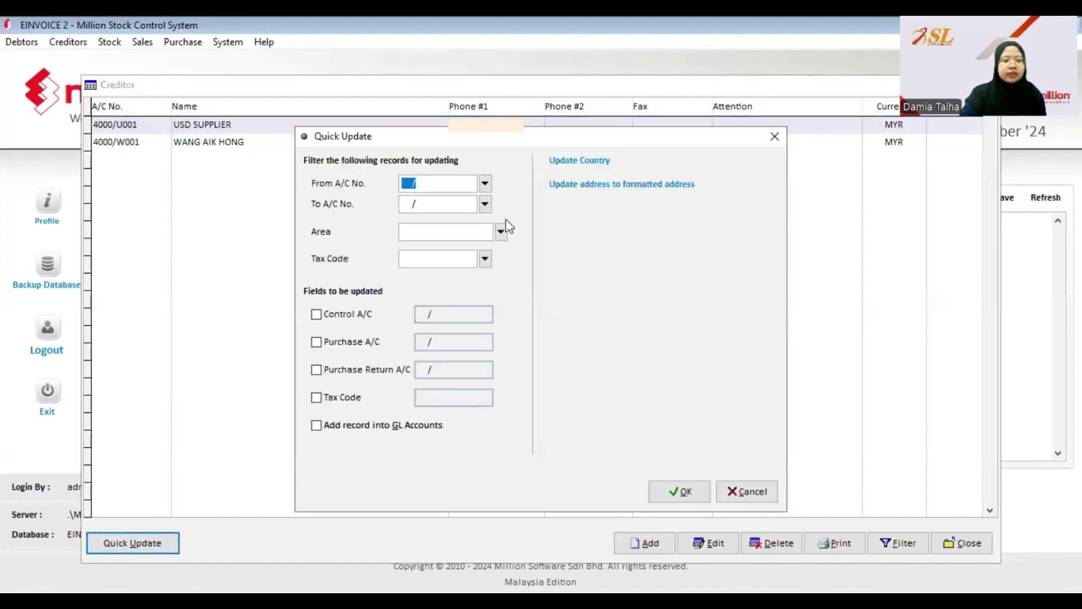
{"action": "left_click", "coordinate": [485, 185]}
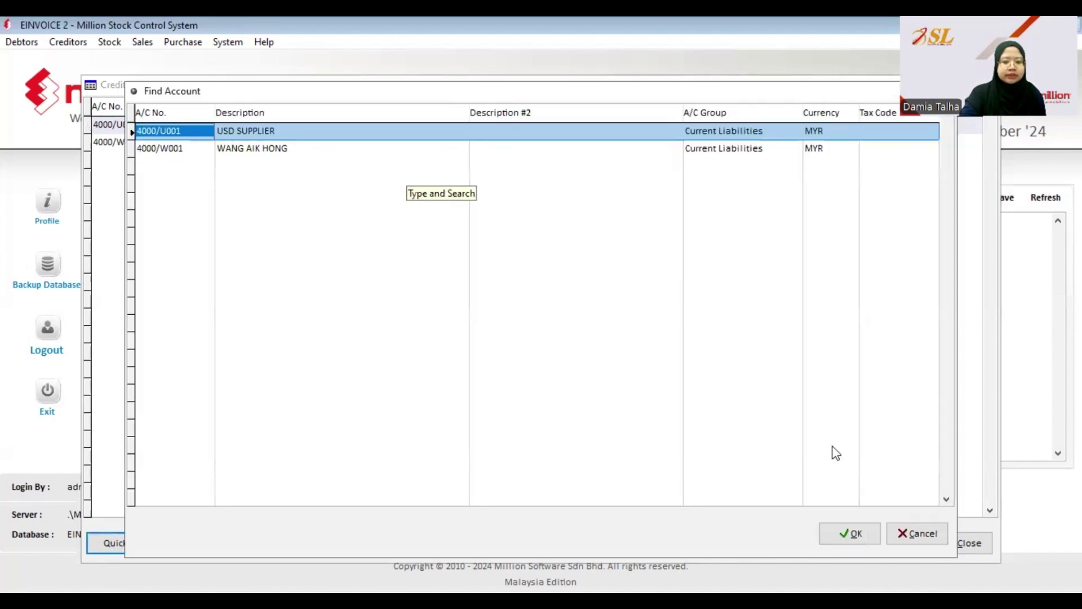
{"action": "left_click", "coordinate": [848, 532]}
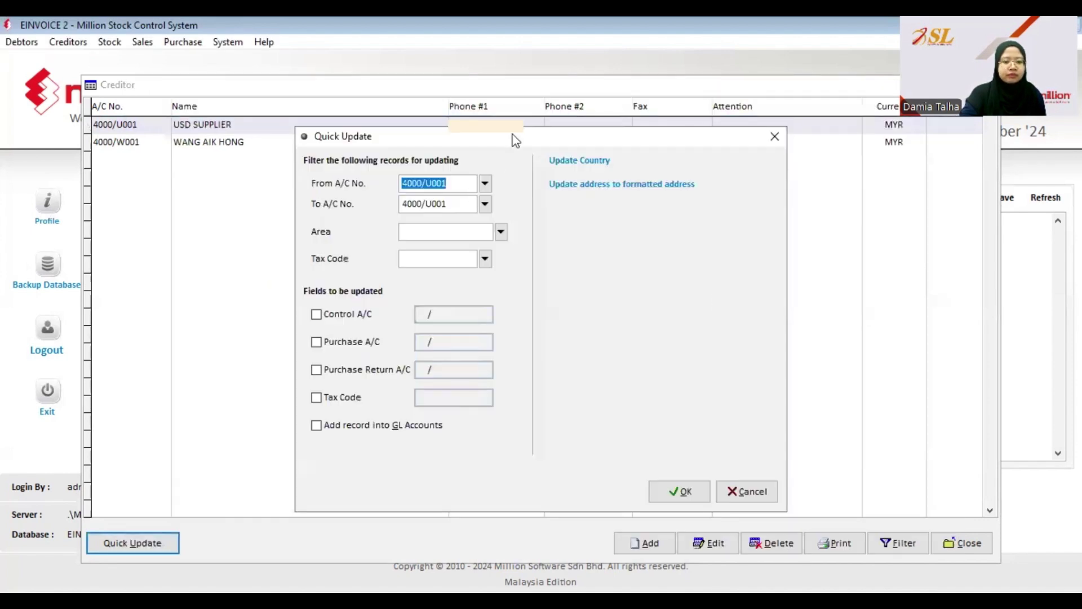
{"action": "left_click", "coordinate": [581, 189]}
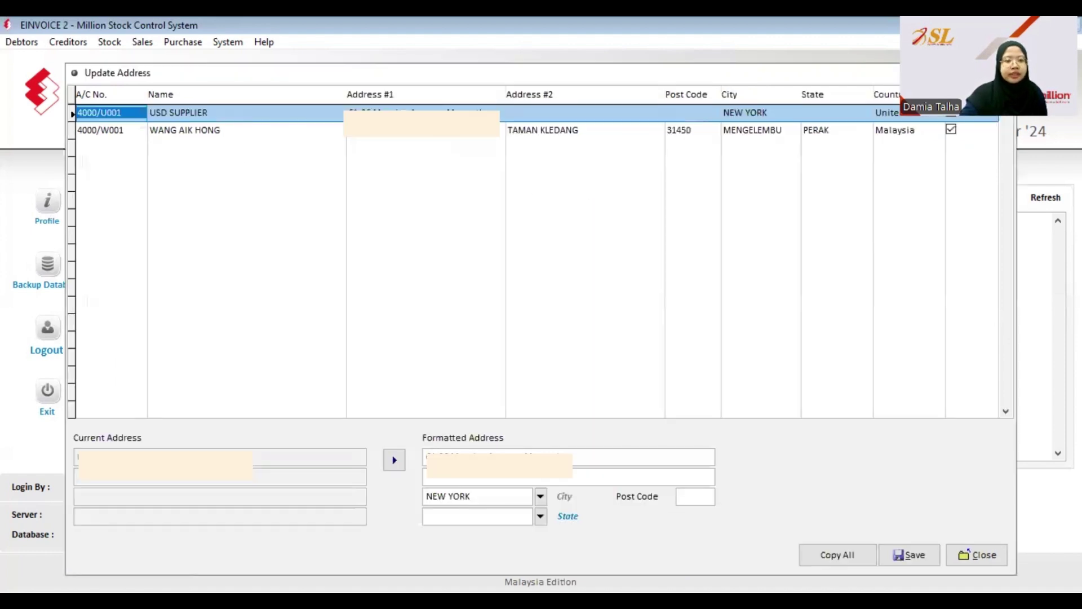
Copy the Malaysian creditor's address into the formatted address, save, and close the window
{"action": "key", "text": "Down"}
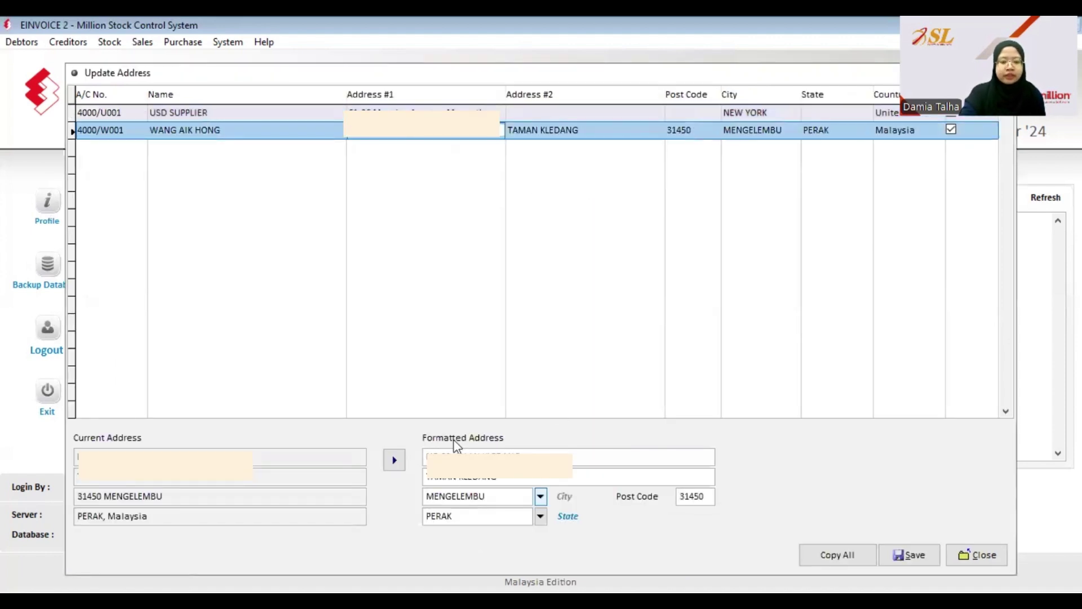
{"action": "left_click", "coordinate": [400, 466]}
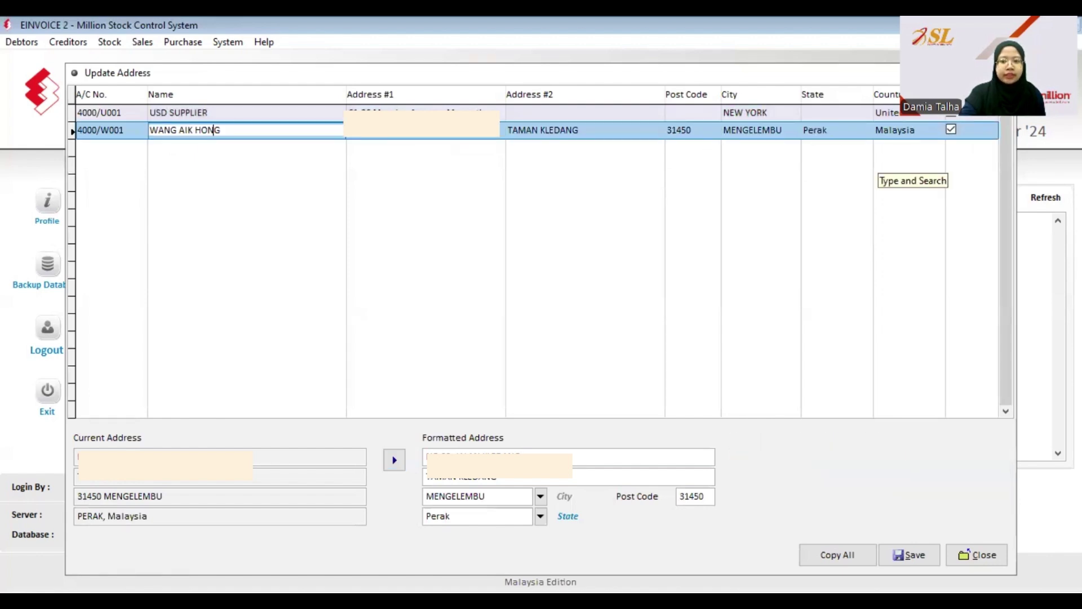
{"action": "left_click", "coordinate": [913, 556]}
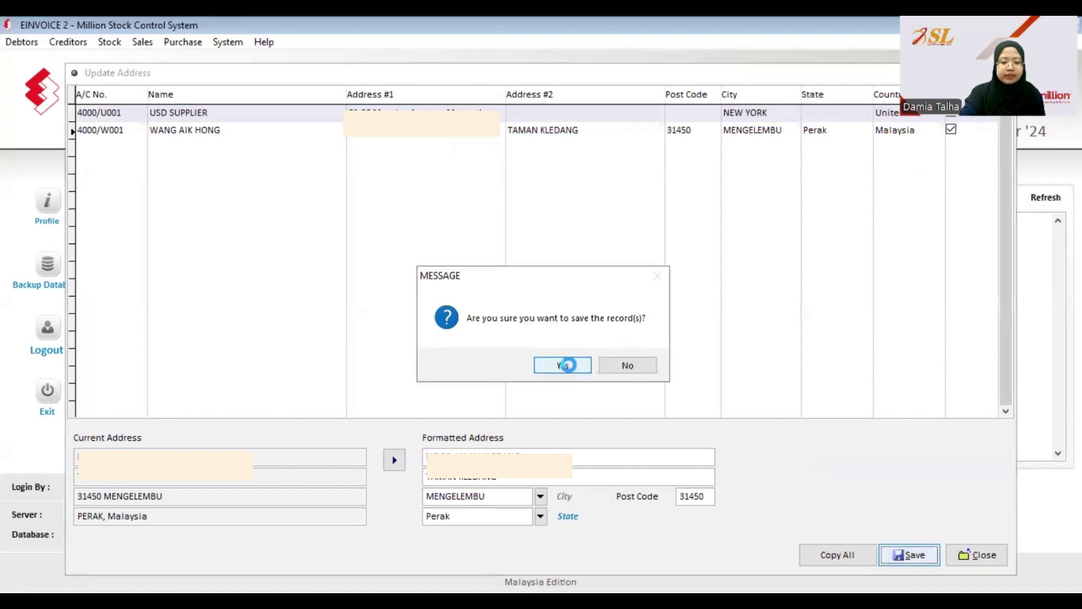
{"action": "left_click", "coordinate": [586, 367]}
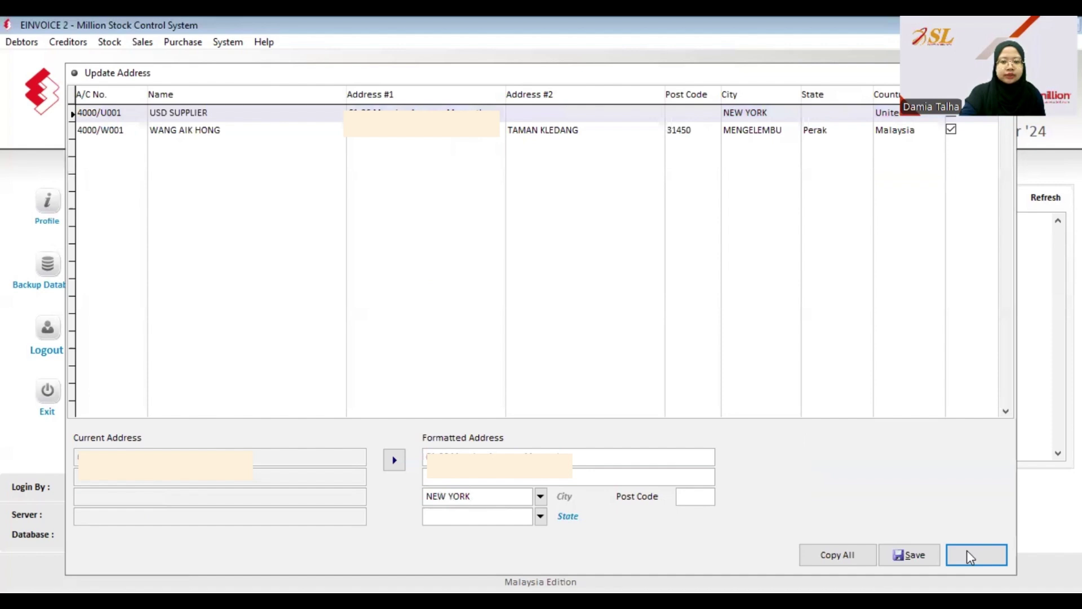
{"action": "left_click", "coordinate": [966, 551]}
{"action": "left_click", "coordinate": [564, 367]}
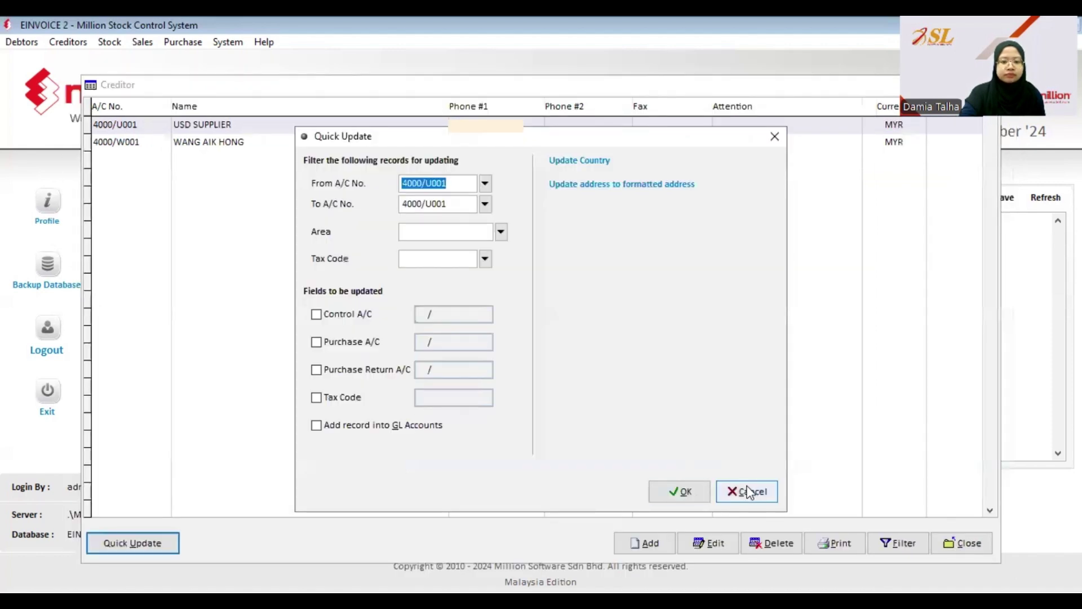